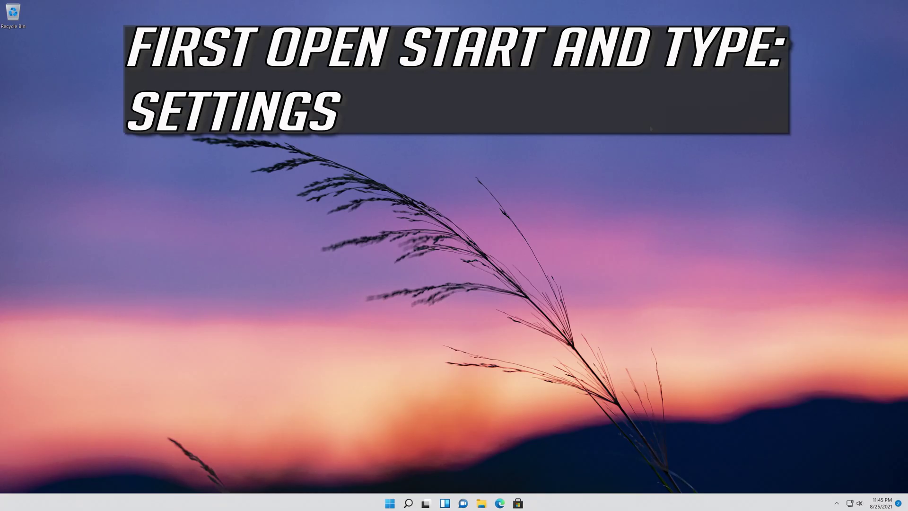
# Search the Start menu for 'settings' and launch the Settings app
pyautogui.press('super')
pyautogui.write('settings')
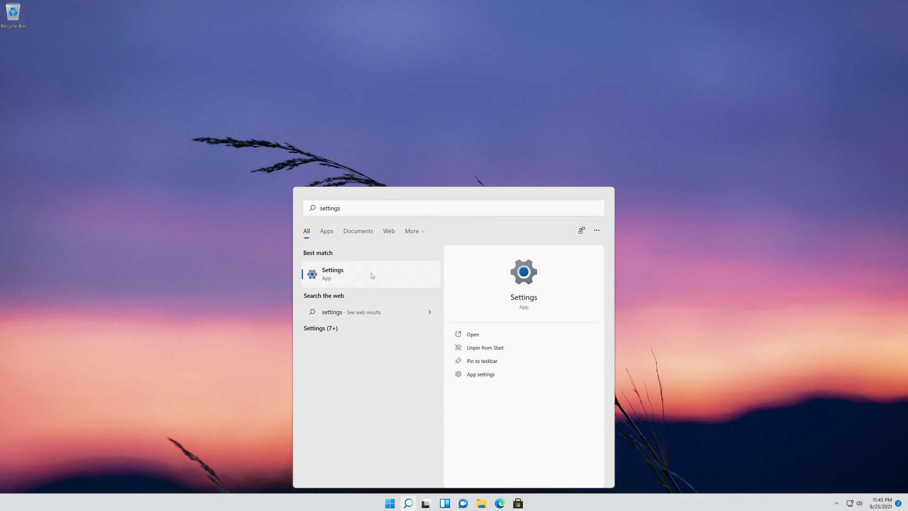
pyautogui.click(371, 277)
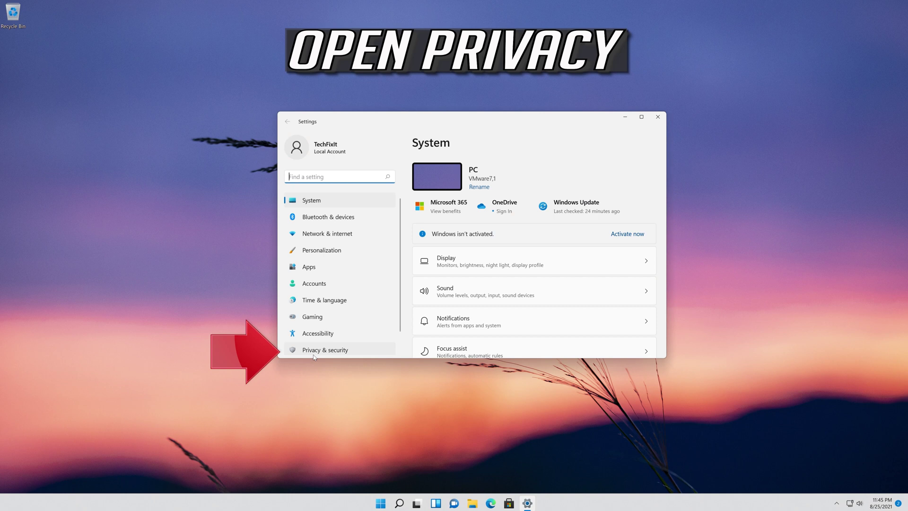
# Go to Privacy & security and open the Camera page under App permissions
pyautogui.click(347, 351)
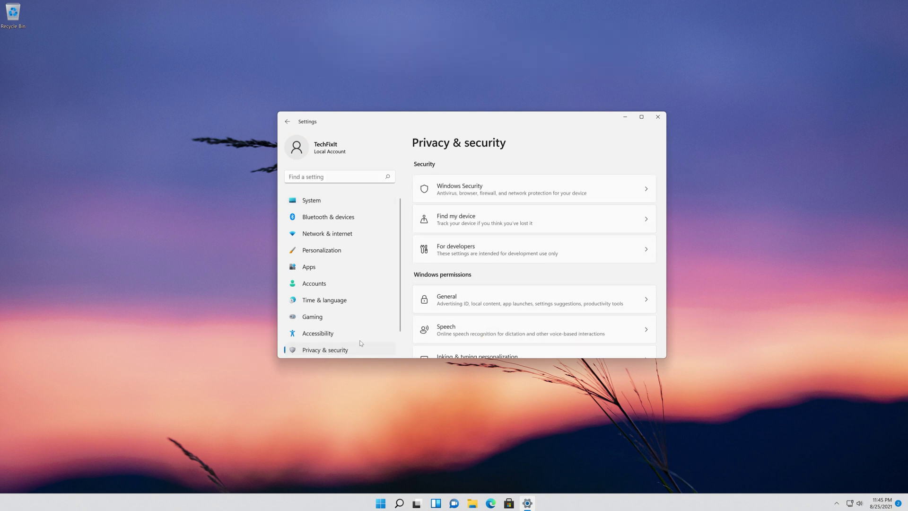
pyautogui.scroll(-5, 498, 286)
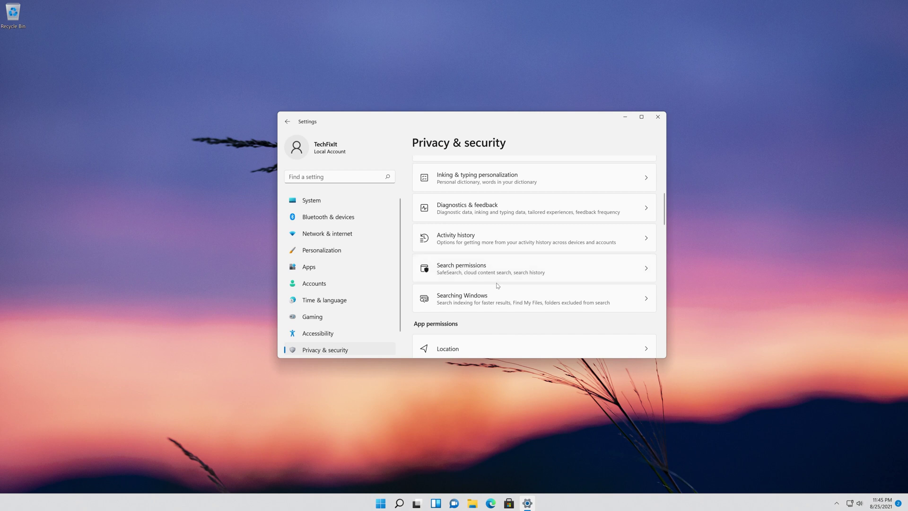
pyautogui.scroll(-3, 498, 286)
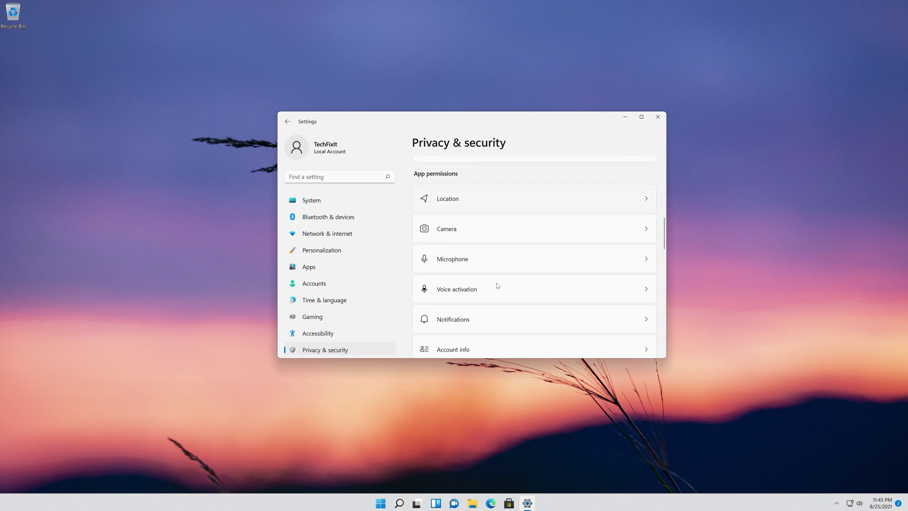
pyautogui.click(487, 235)
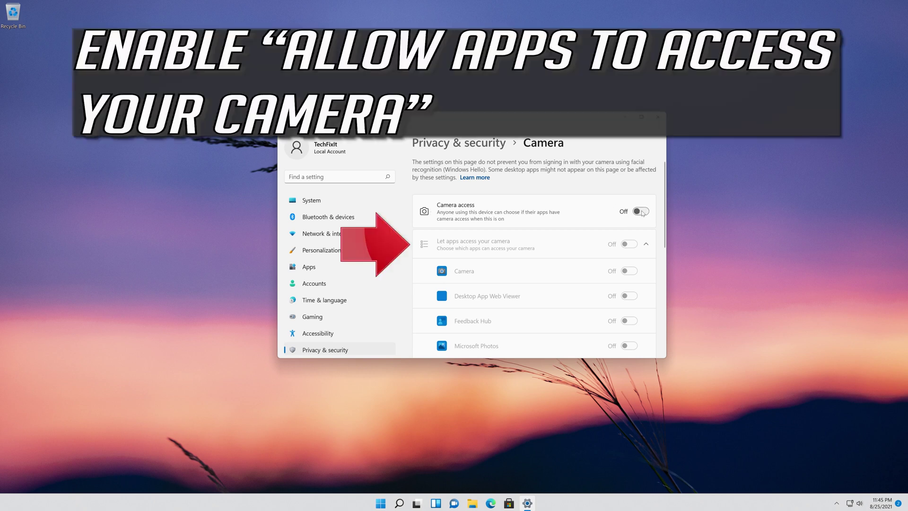
# Turn on Camera access, app camera access and desktop-app camera access, then close Settings
pyautogui.click(643, 212)
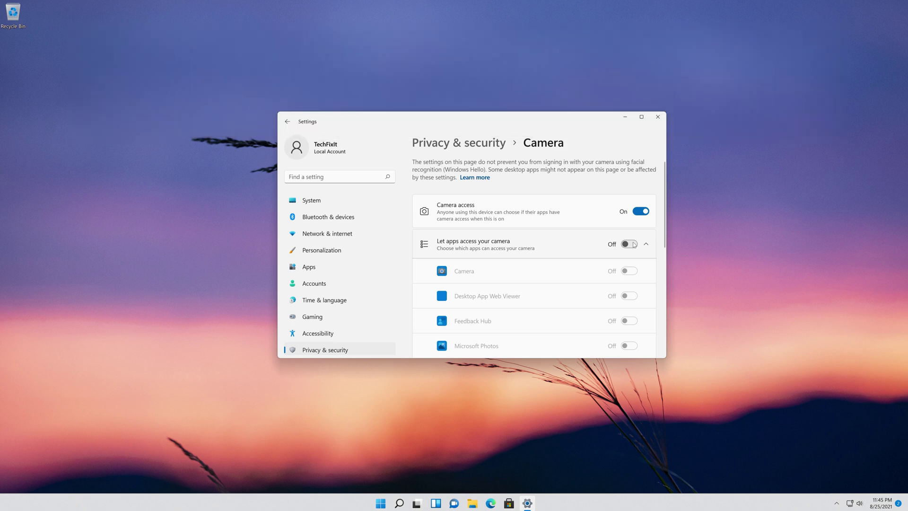
pyautogui.click(631, 244)
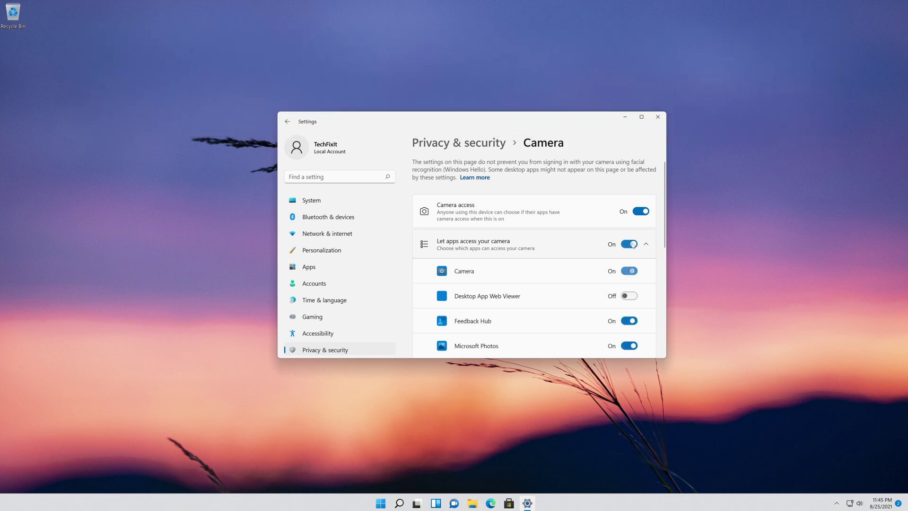
pyautogui.scroll(-2, 492, 237)
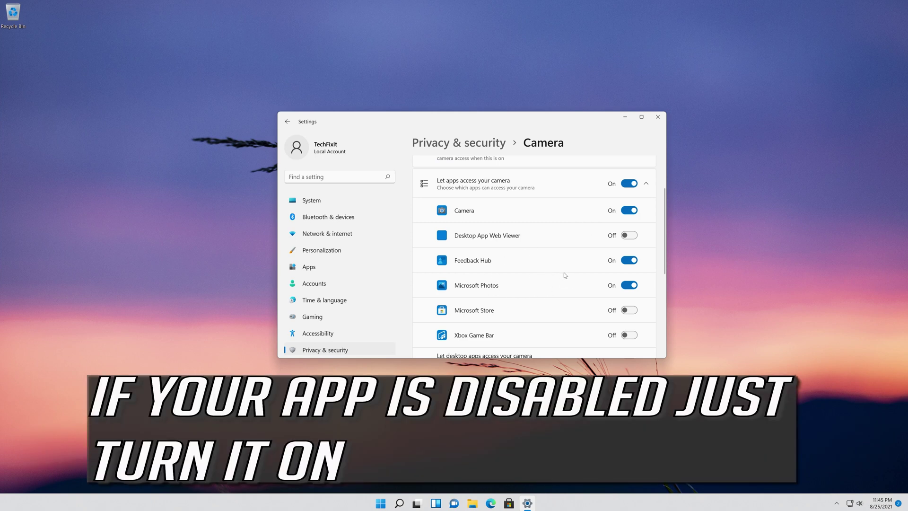
pyautogui.scroll(-3, 565, 275)
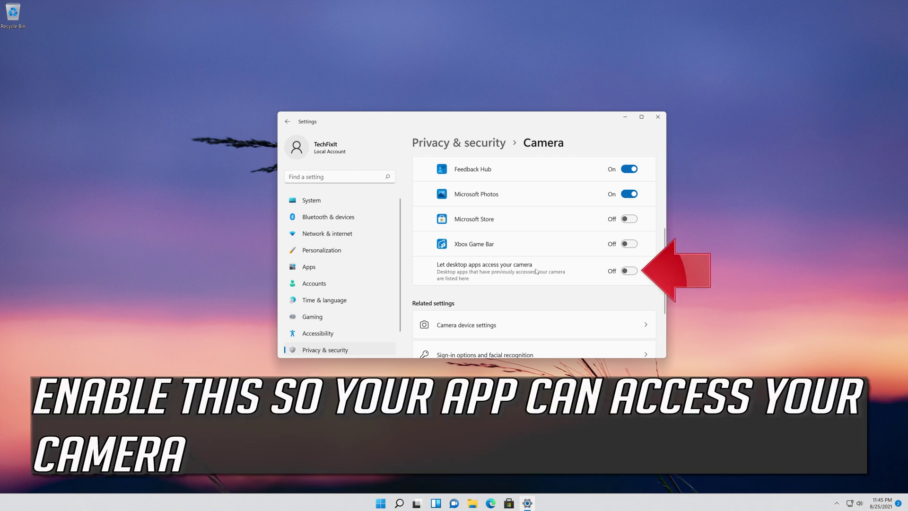
pyautogui.click(632, 274)
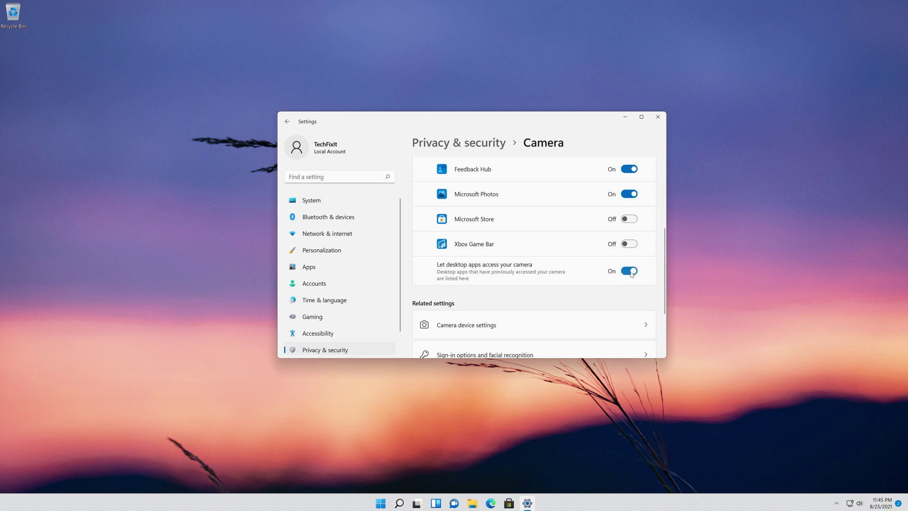
pyautogui.click(657, 117)
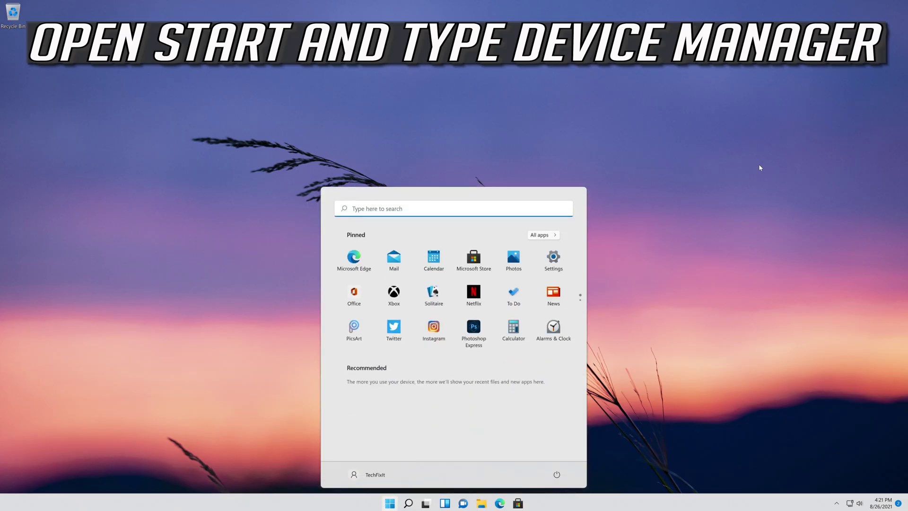
# Search Start for 'device manager' and launch Device Manager
pyautogui.write('device manager')
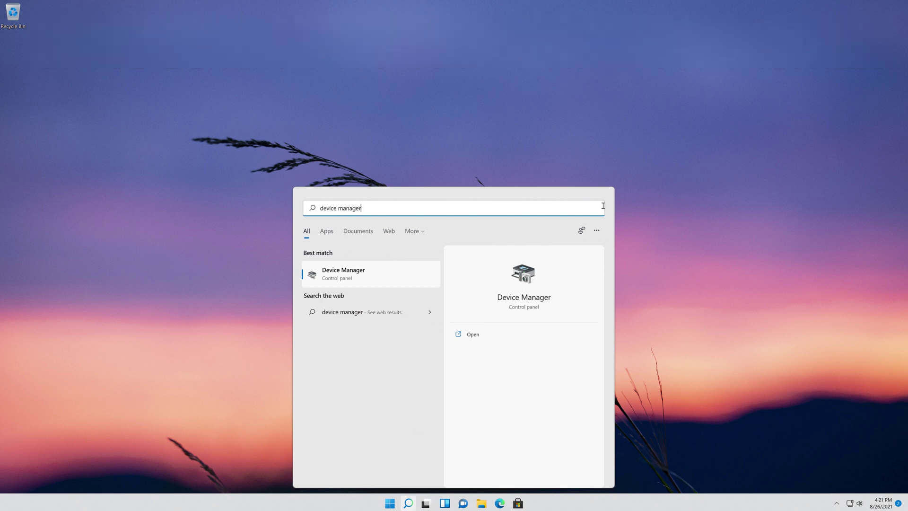
pyautogui.click(372, 276)
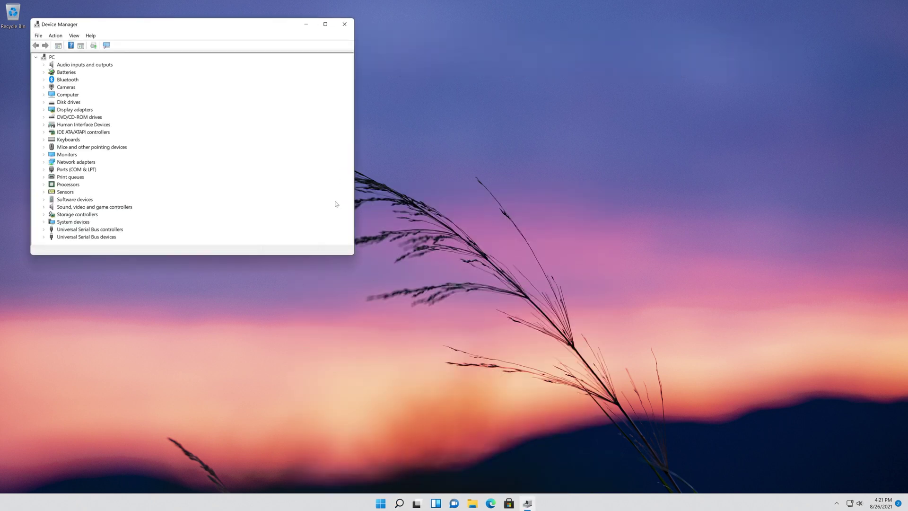
# Show the Driver tab of the Integrated Webcam's Properties under Cameras
pyautogui.moveTo(209, 29); pyautogui.dragTo(533, 130)
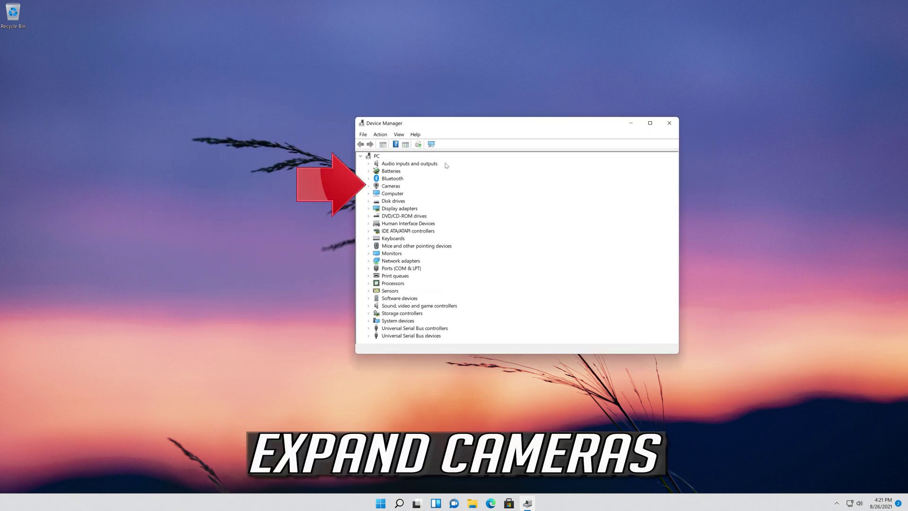
pyautogui.click(368, 187)
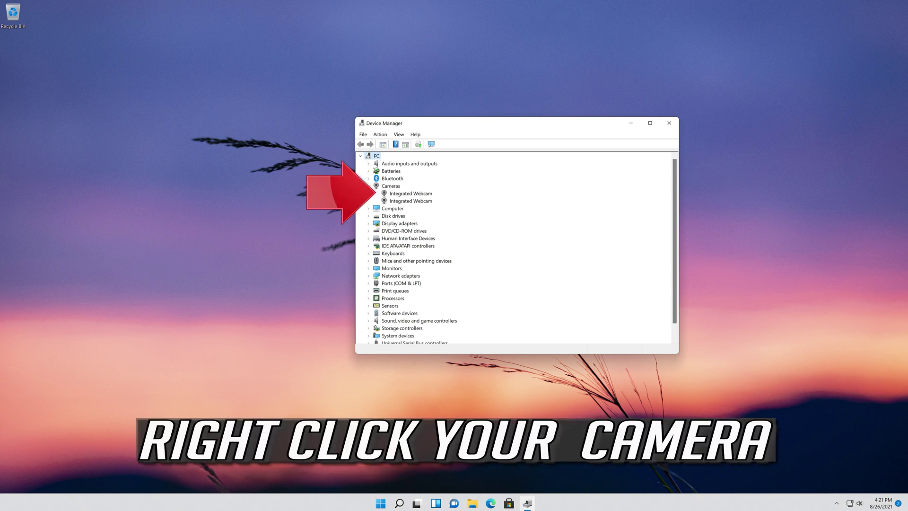
pyautogui.click(393, 194)
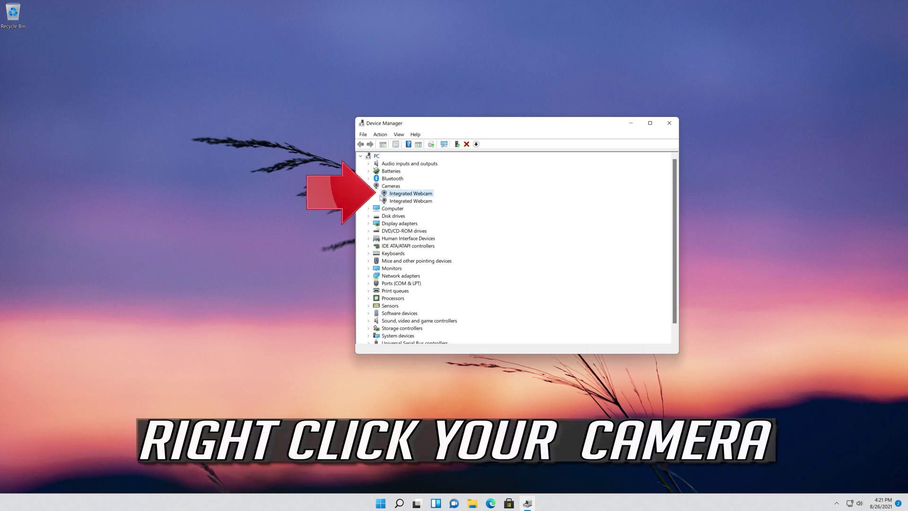
pyautogui.rightClick(412, 195)
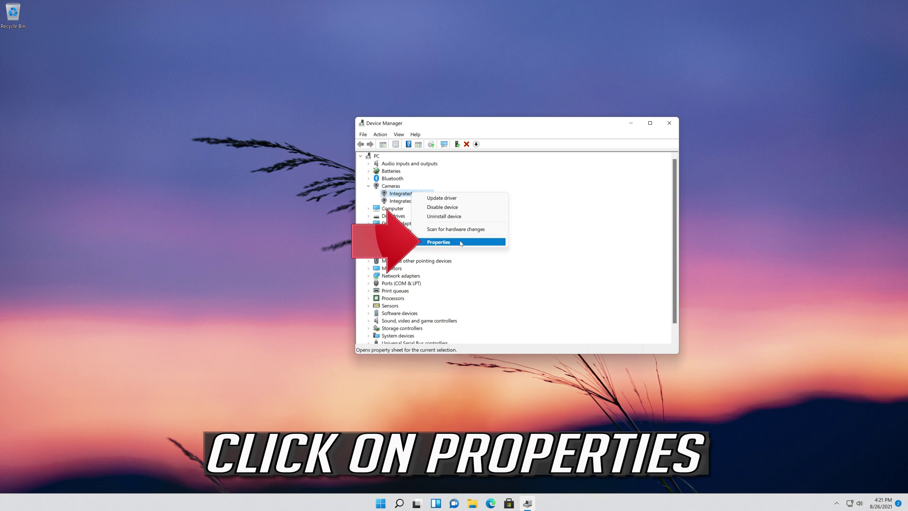
pyautogui.click(461, 243)
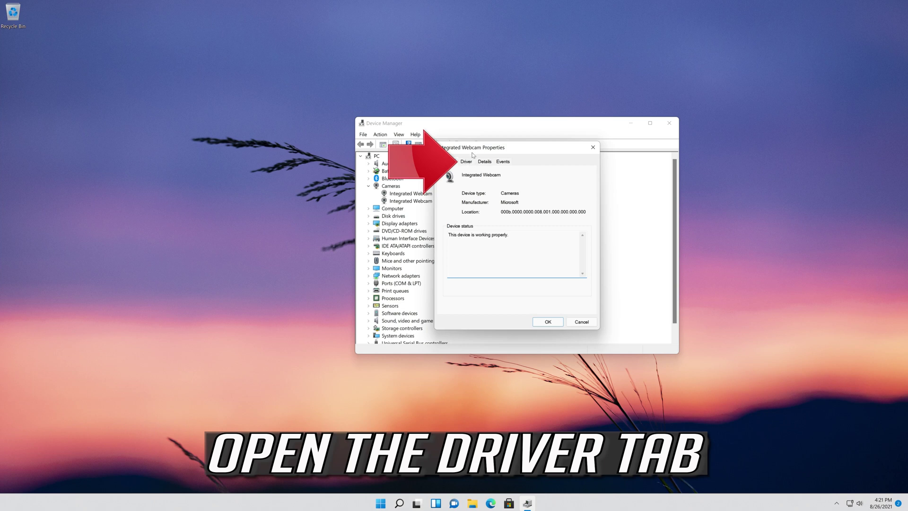
pyautogui.click(466, 163)
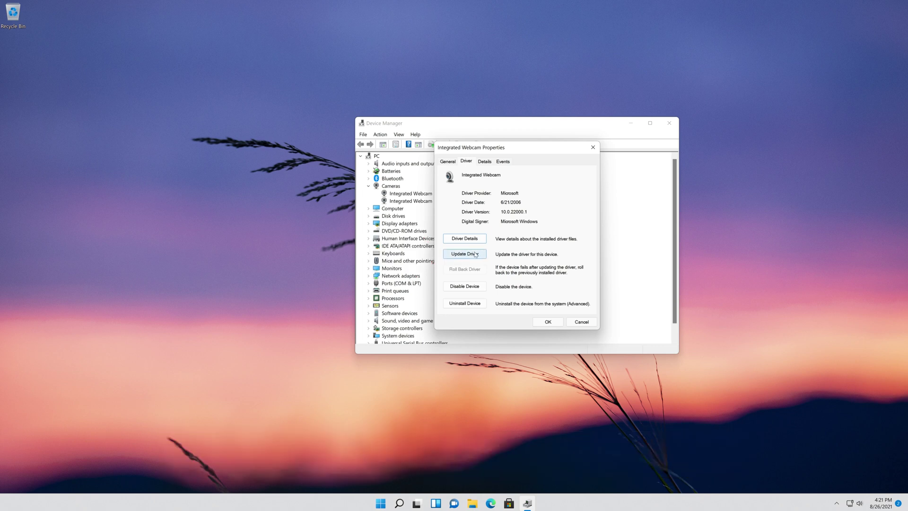
# Search automatically for a newer Integrated Webcam driver, then check Windows Update for updates
pyautogui.click(464, 254)
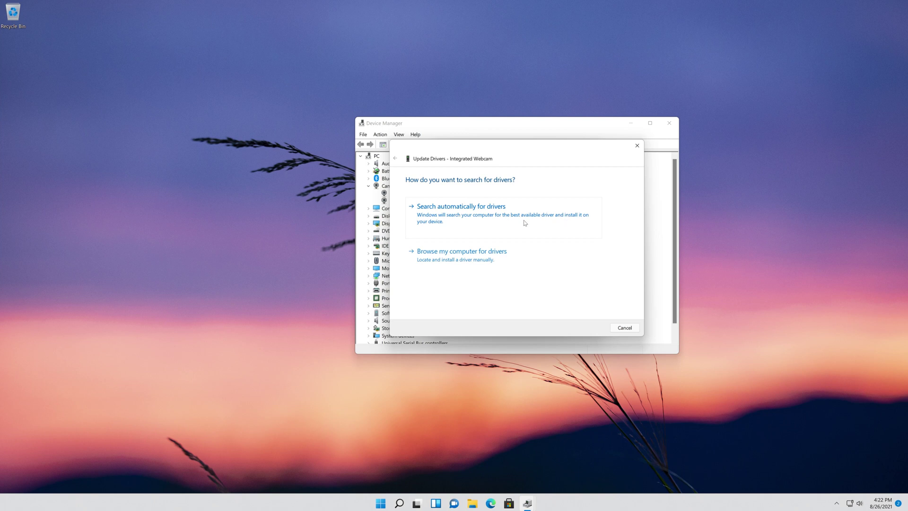
pyautogui.click(524, 223)
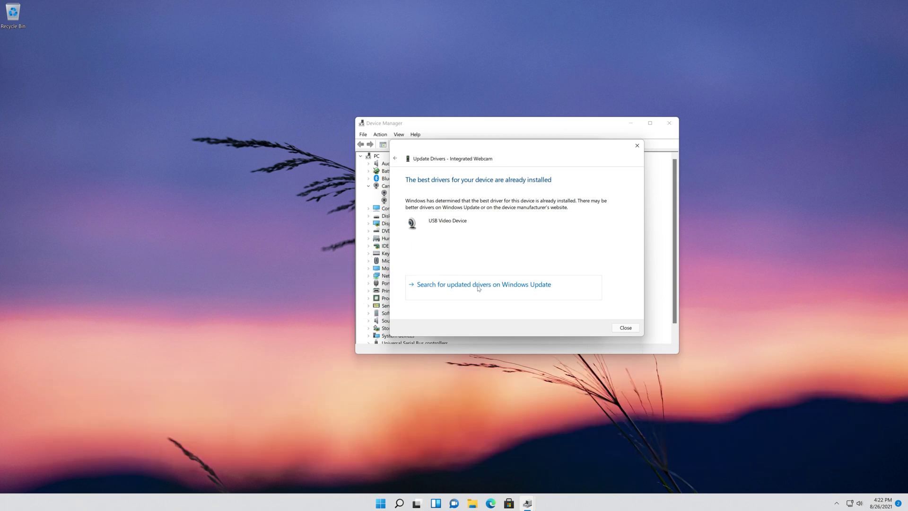
pyautogui.click(478, 286)
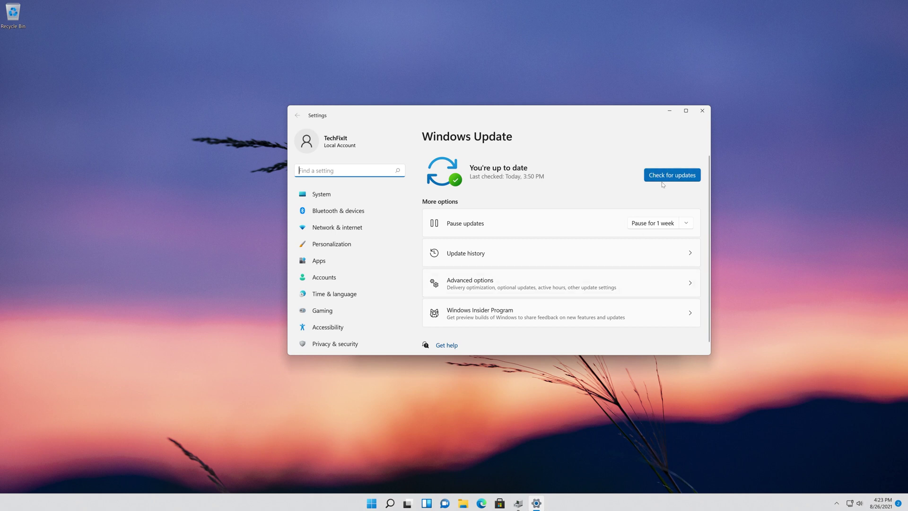
pyautogui.click(678, 178)
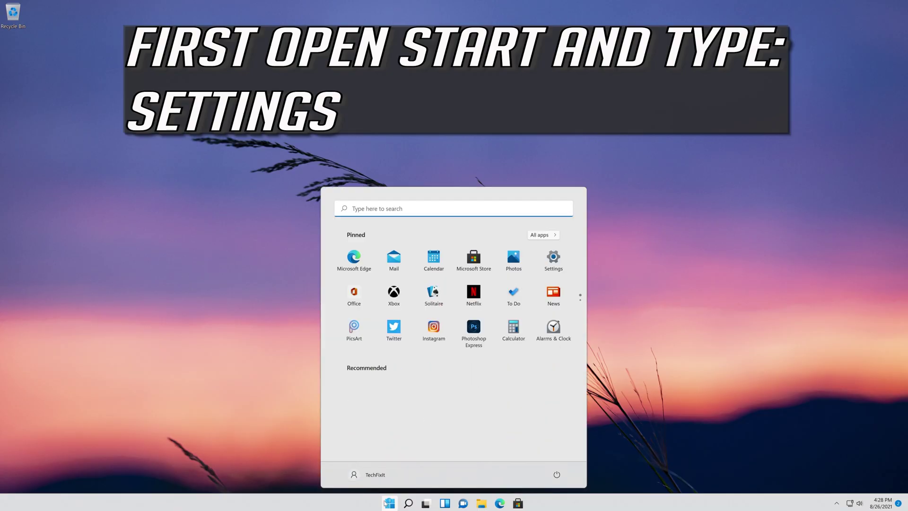
# Reopen Settings with a 'settings' search and go to System › Troubleshoot
pyautogui.write('settings')
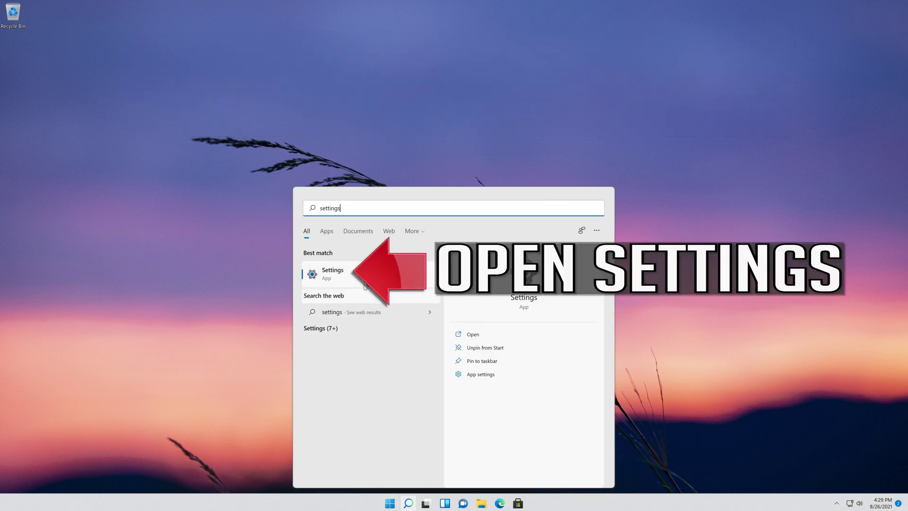
pyautogui.click(393, 272)
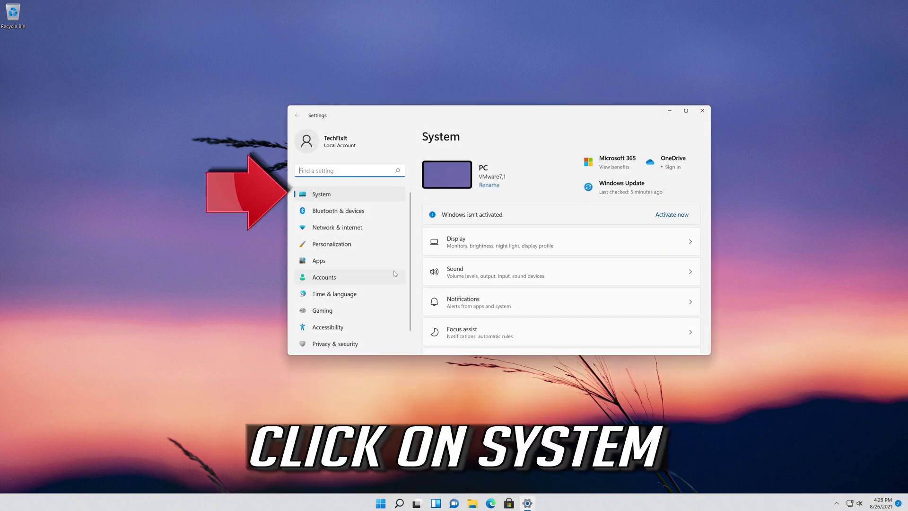
pyautogui.click(332, 194)
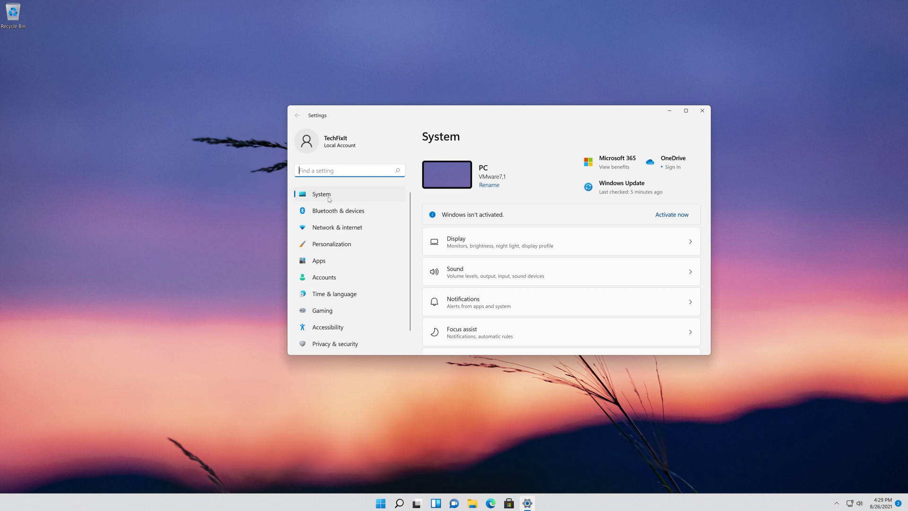
pyautogui.scroll(-5, 444, 282)
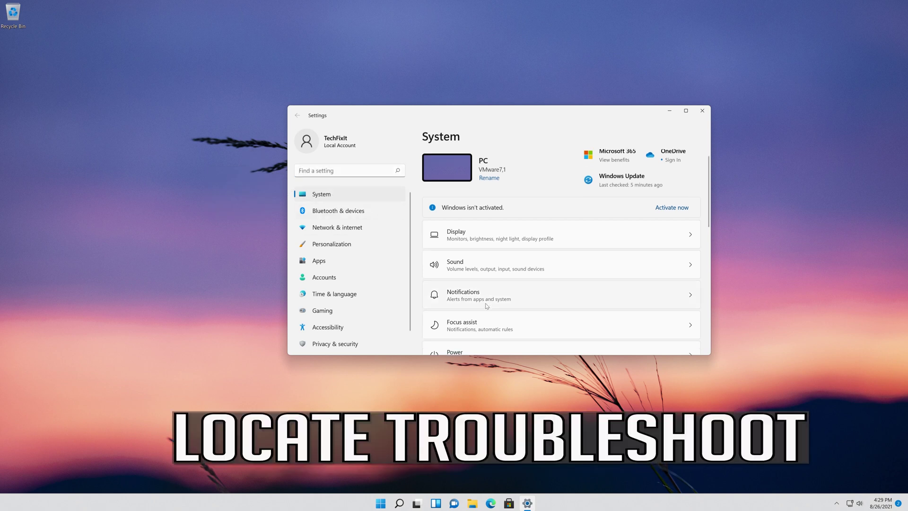
pyautogui.scroll(-3, 487, 305)
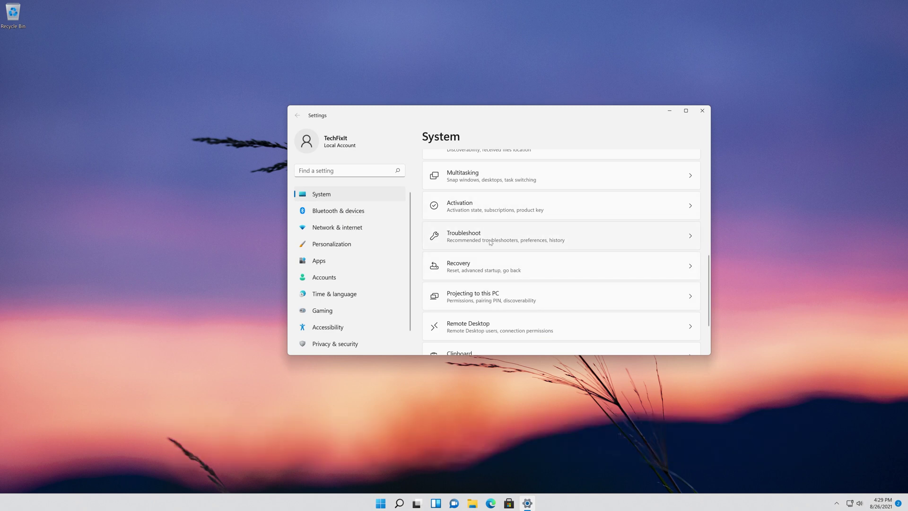
pyautogui.click(494, 241)
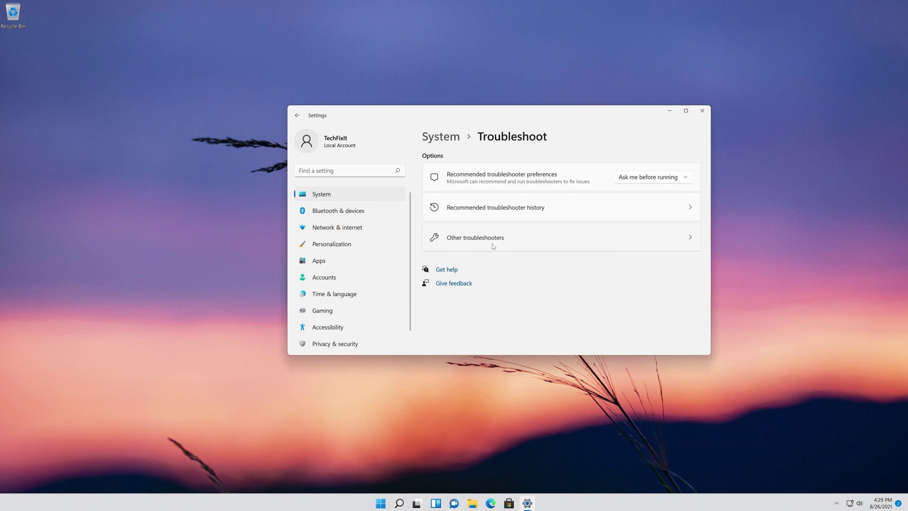
# Open Other troubleshooters and run the Camera troubleshooter
pyautogui.click(502, 241)
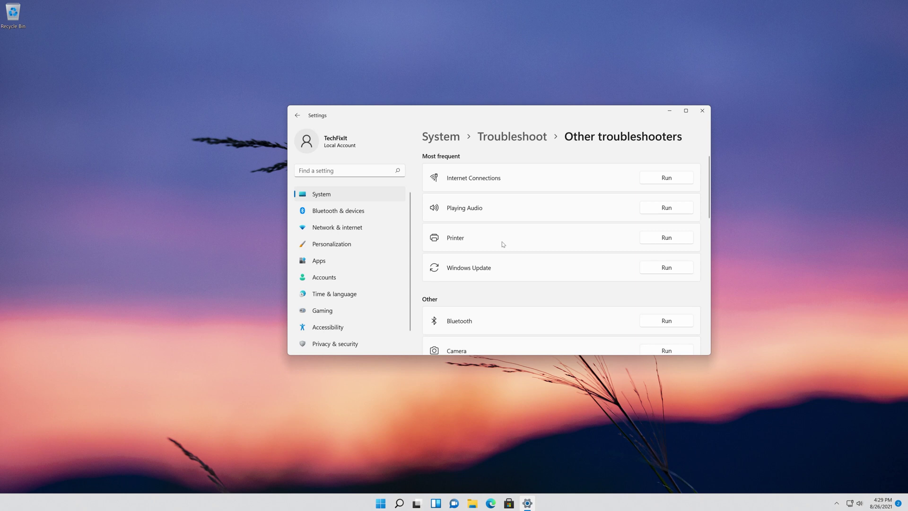
pyautogui.scroll(-3, 503, 244)
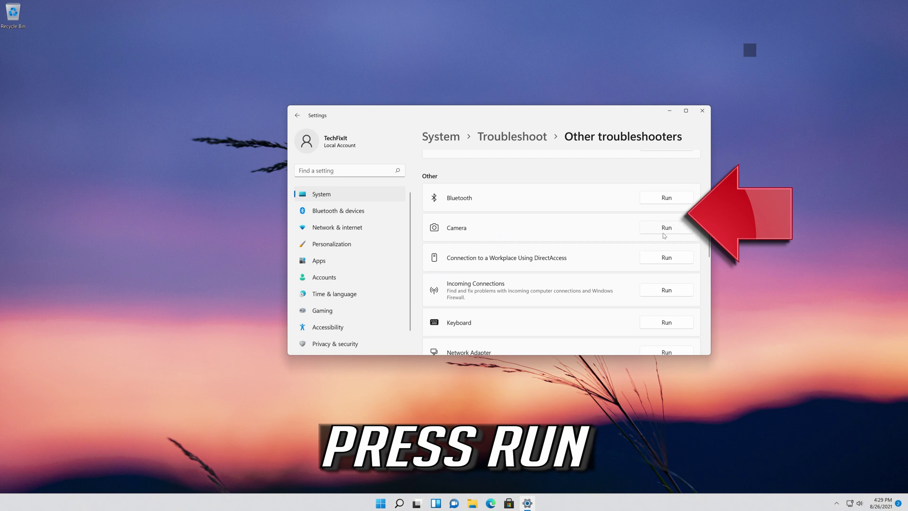
pyautogui.click(663, 228)
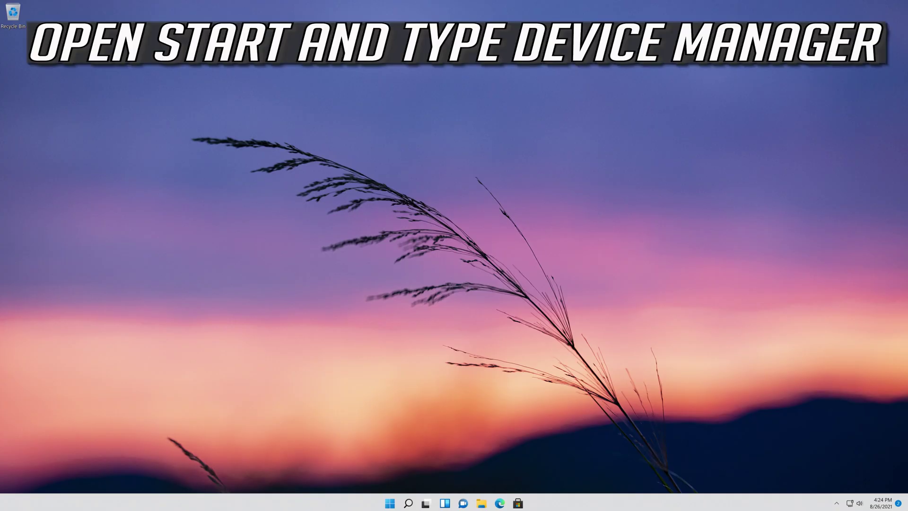
# Launch Device Manager from a 'device manager' Start search and centre its window
pyautogui.press('super')
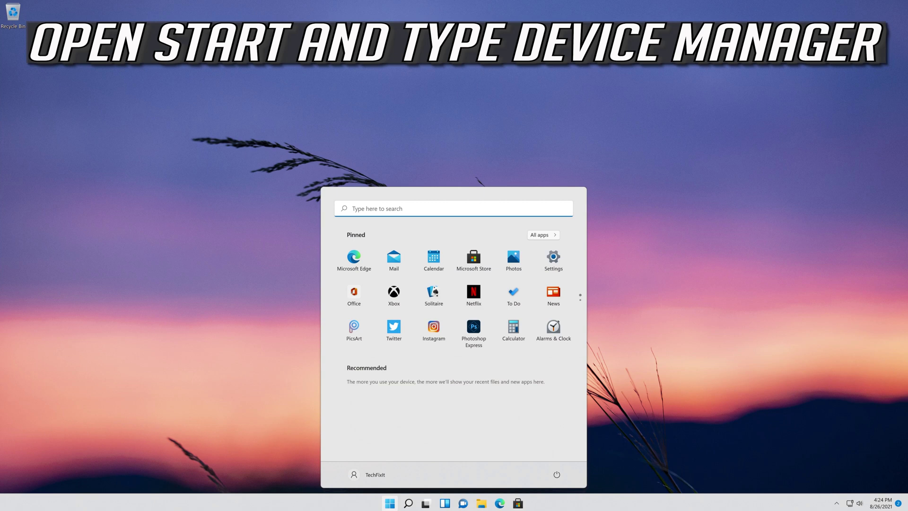
pyautogui.write('device mana')
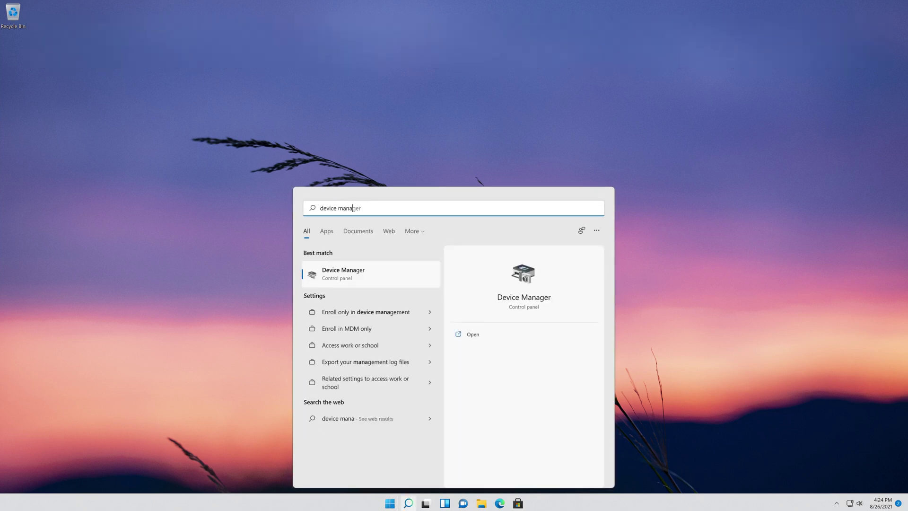
pyautogui.write('ger')
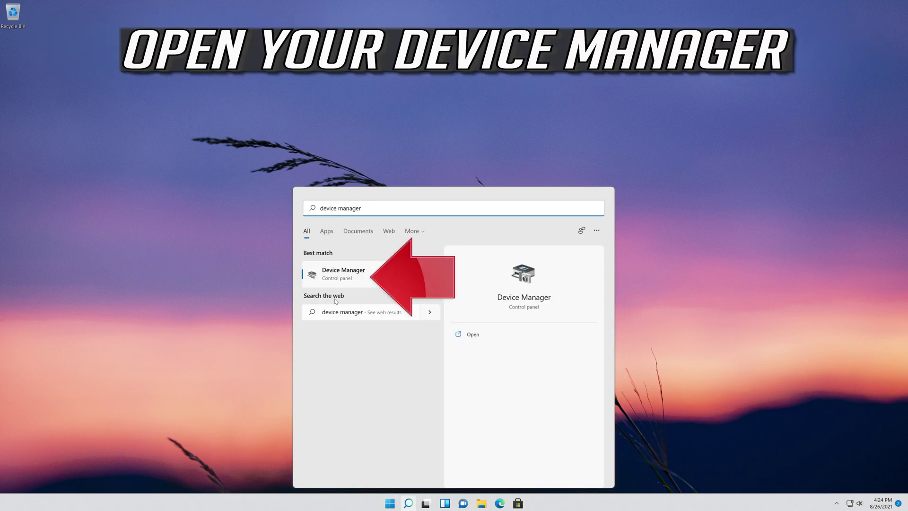
pyautogui.click(352, 279)
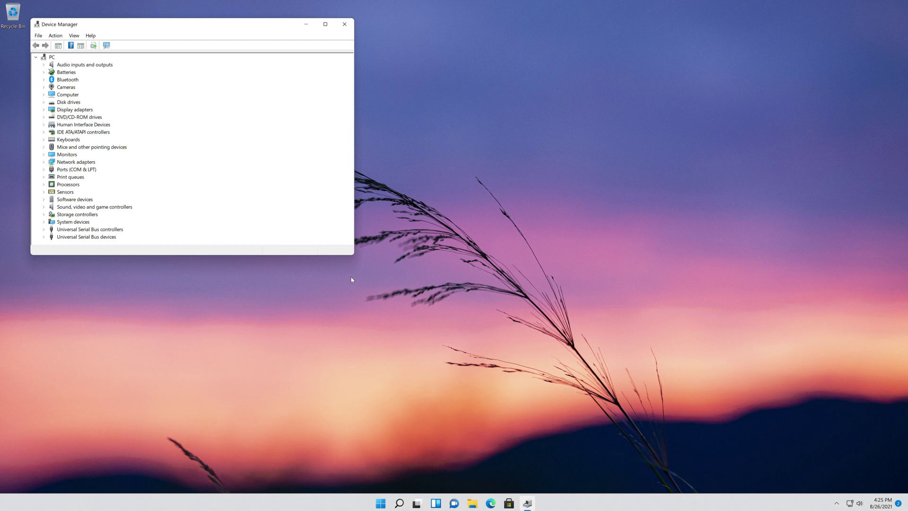
pyautogui.moveTo(211, 33); pyautogui.dragTo(505, 126)
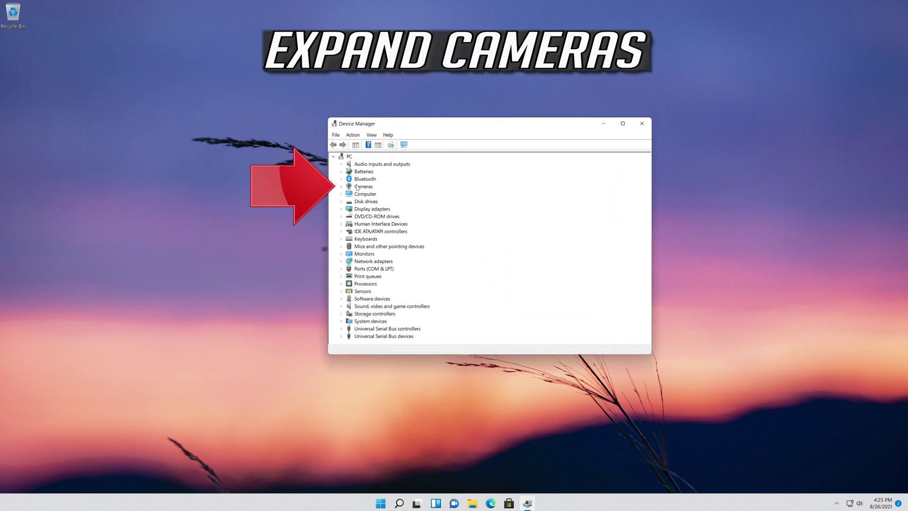
# Show the Integrated Webcam's driver details on its Properties Driver tab
pyautogui.click(341, 187)
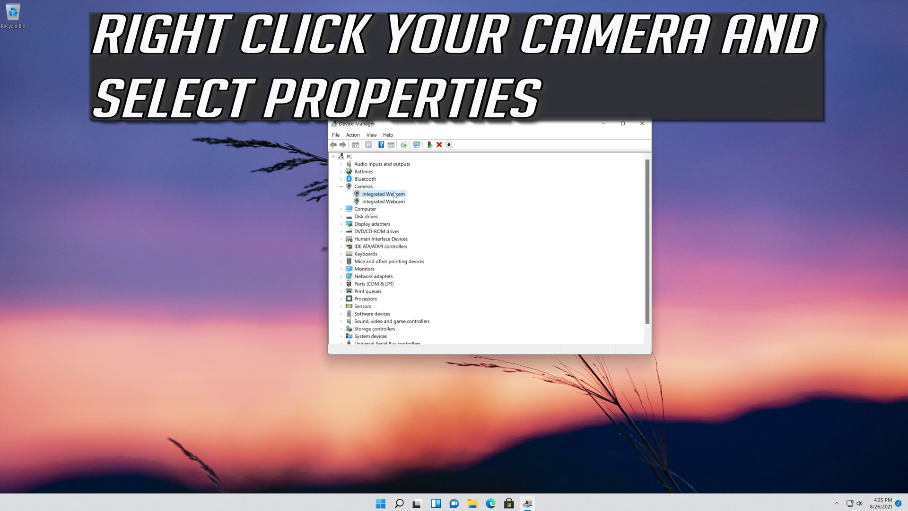
pyautogui.rightClick(395, 194)
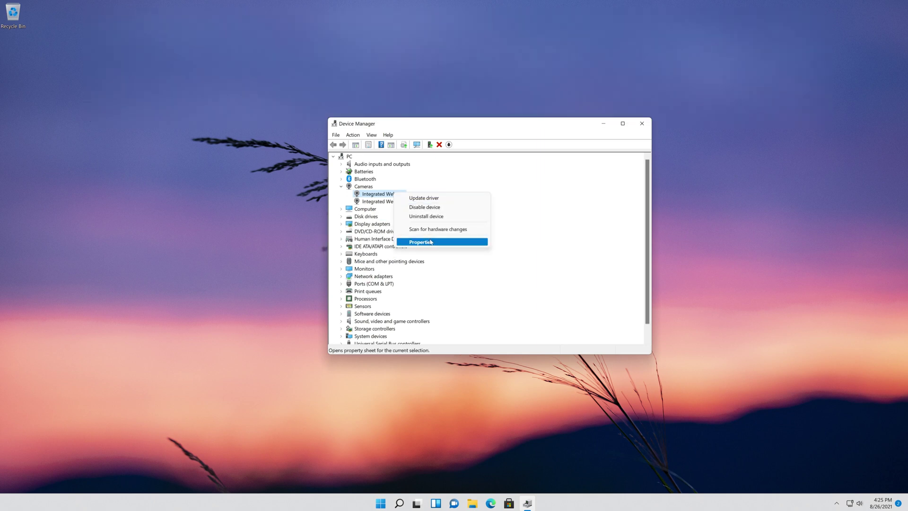
pyautogui.click(431, 241)
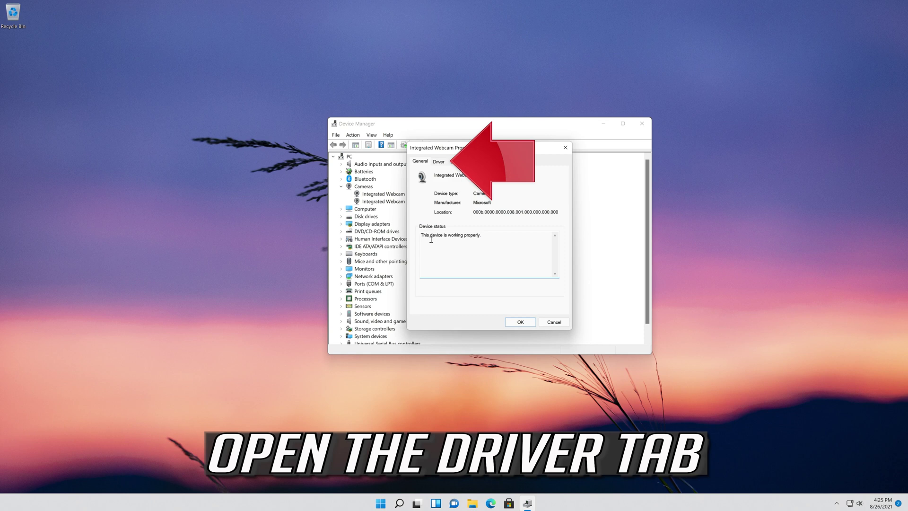
pyautogui.click(439, 162)
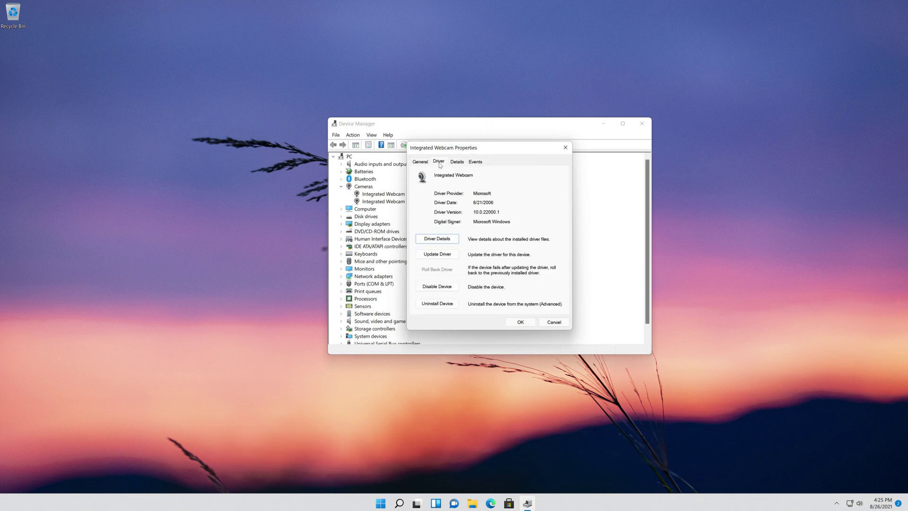
# Install the USB Video Device driver for the Integrated Webcam from drivers on this computer
pyautogui.click(434, 255)
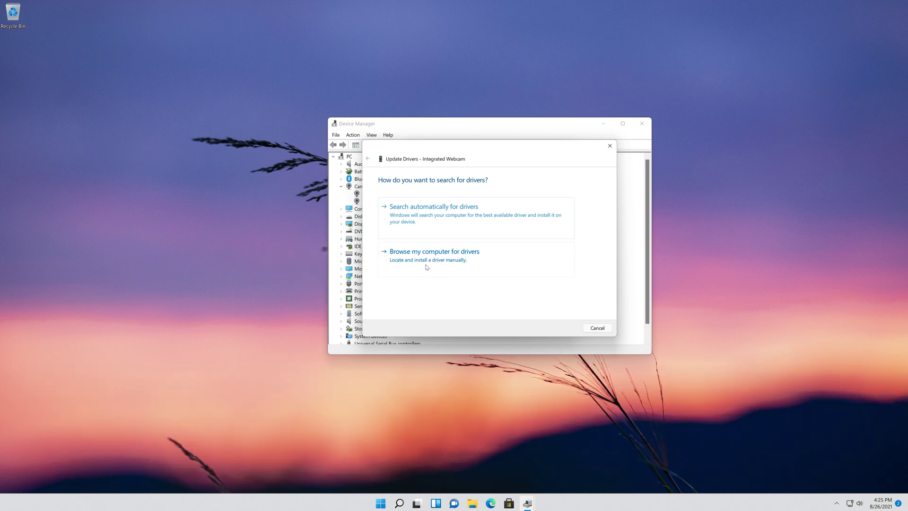
pyautogui.click(427, 267)
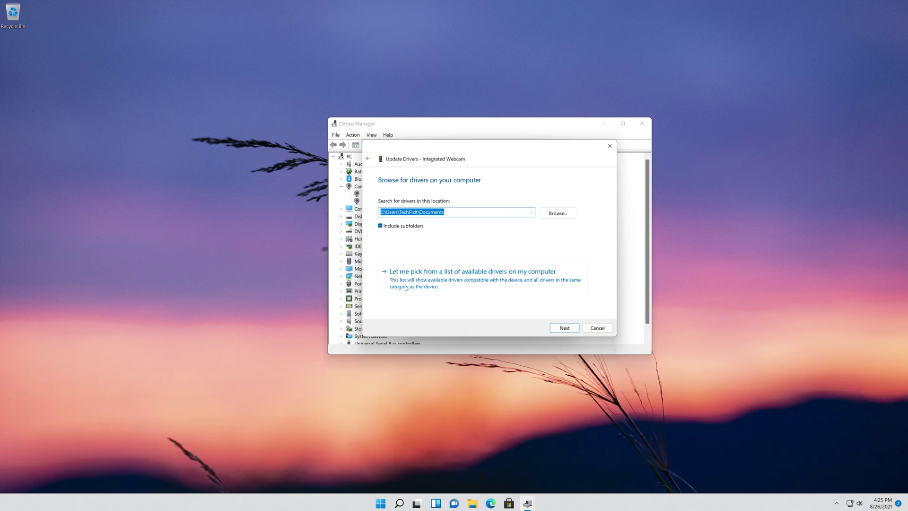
pyautogui.click(493, 282)
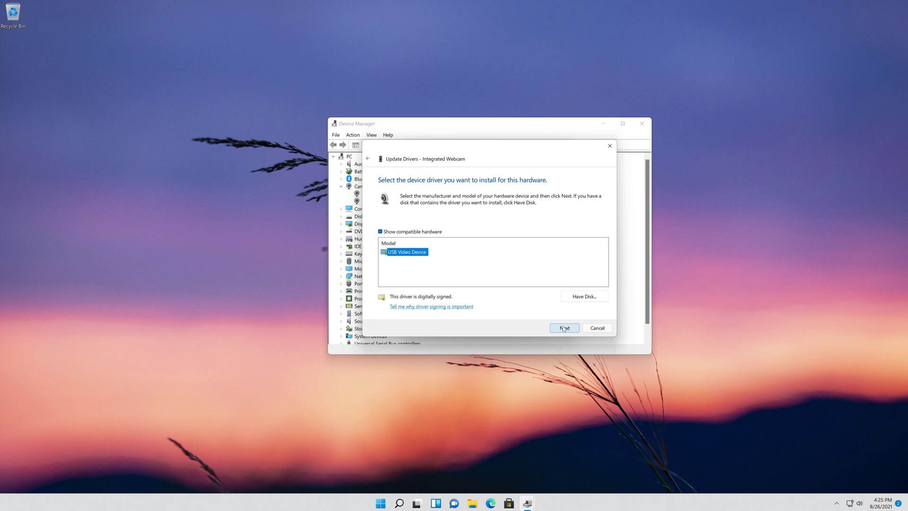
pyautogui.click(564, 329)
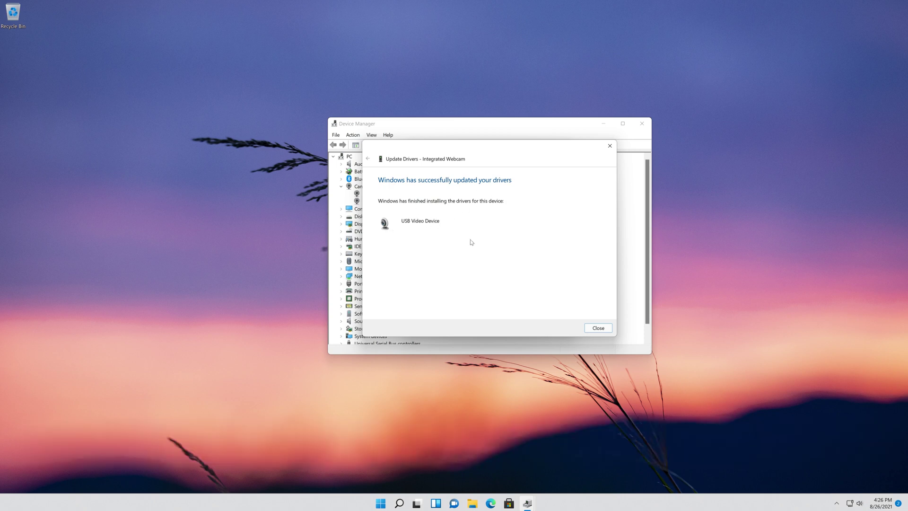
# Close the driver update wizard, Integrated Webcam properties and Device Manager, then bring up Start
pyautogui.click(596, 328)
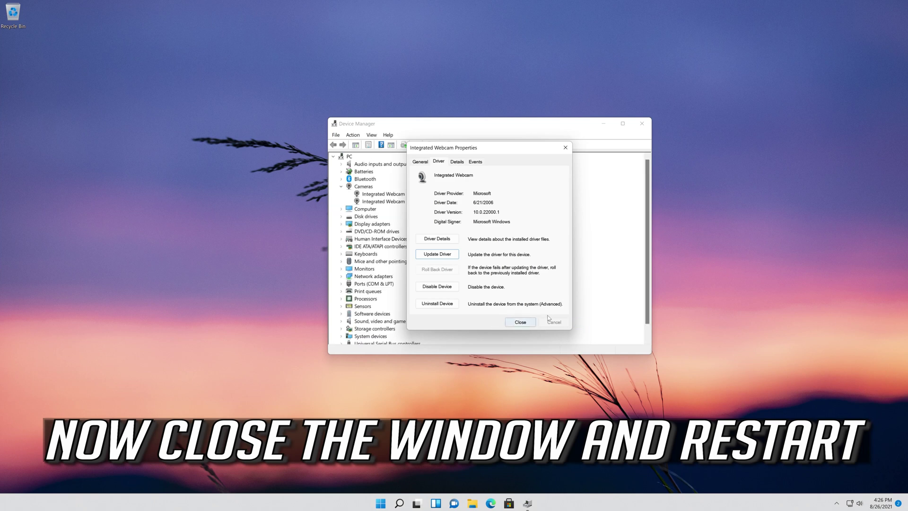
pyautogui.click(521, 322)
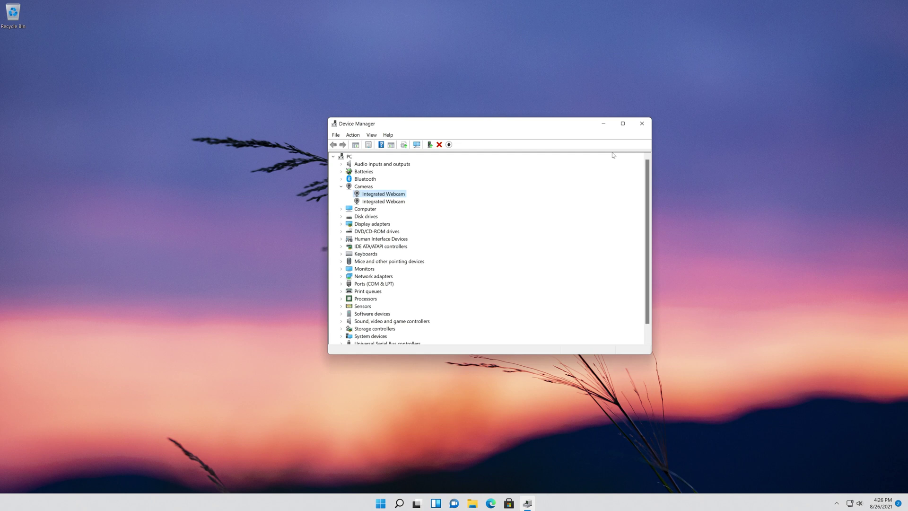
pyautogui.click(637, 128)
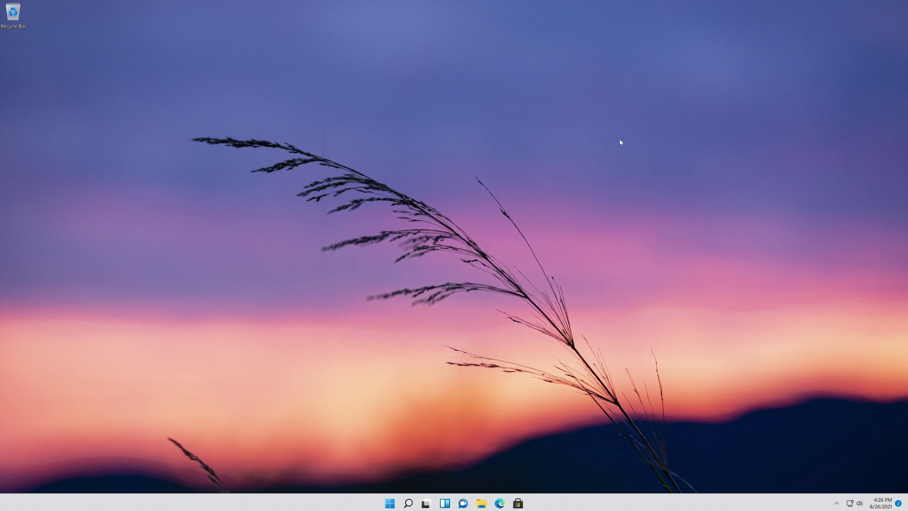
pyautogui.click(390, 503)
# Search Start for 'device manager', launch it, and centre its window on screen
pyautogui.press('super')
pyautogui.write('dev')
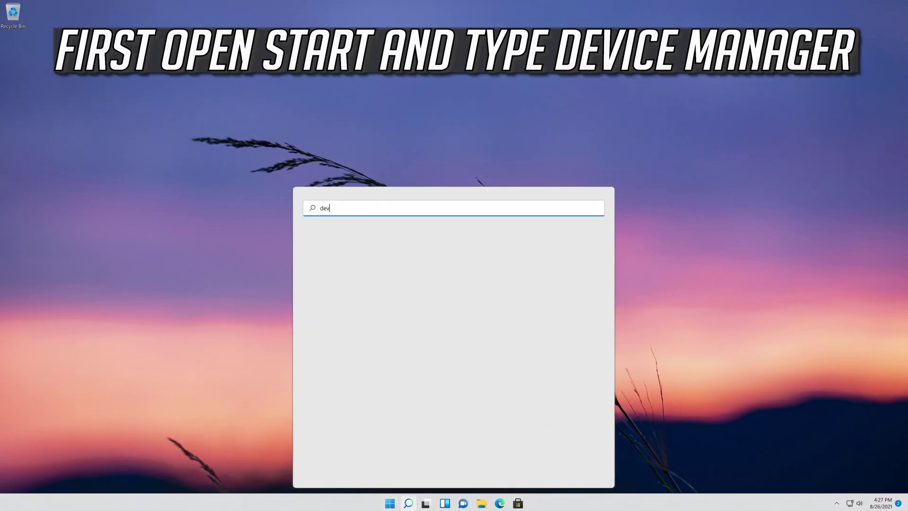
pyautogui.write('ice manager')
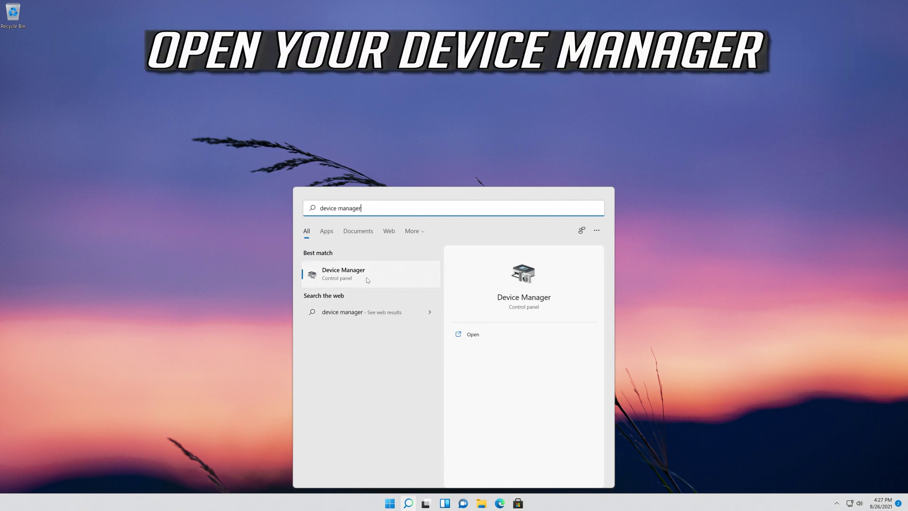
pyautogui.click(368, 280)
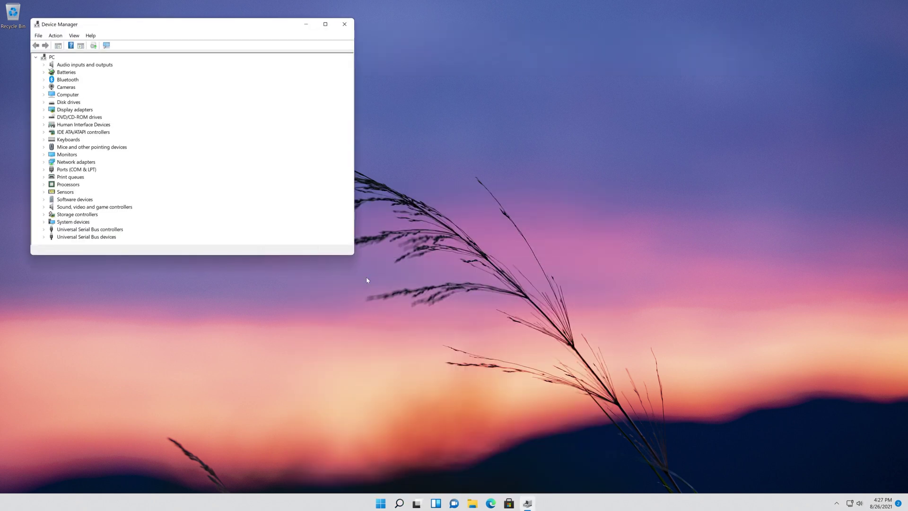
pyautogui.moveTo(180, 29); pyautogui.dragTo(434, 119)
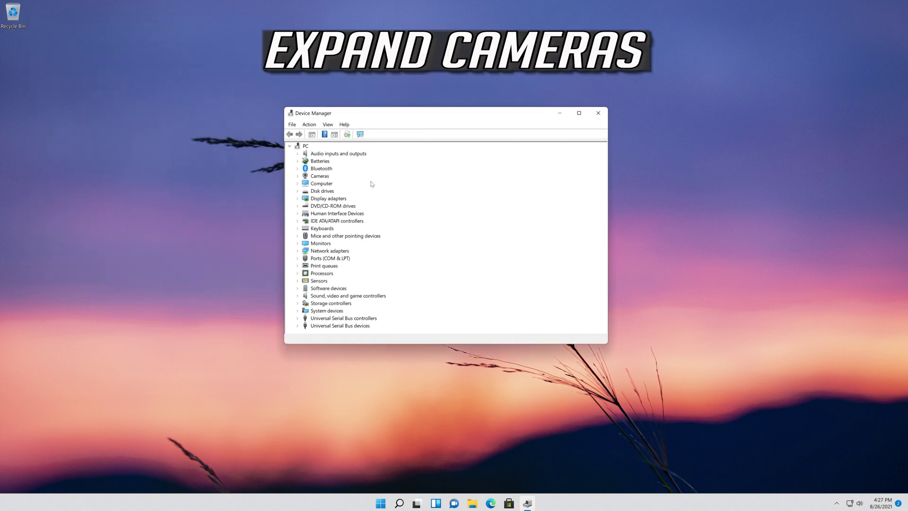
# Open the Driver tab of the Integrated Webcam's properties under Cameras, showing version 10.0.22000.1
pyautogui.click(298, 176)
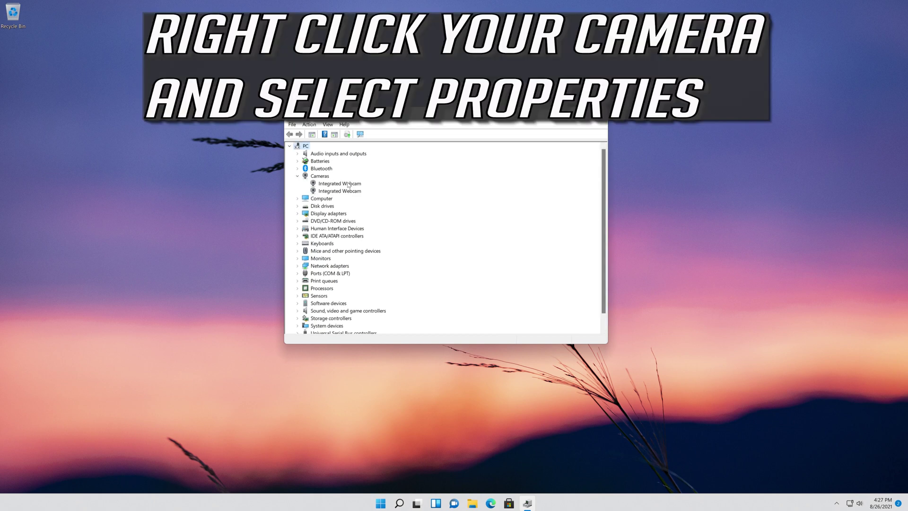
pyautogui.rightClick(348, 185)
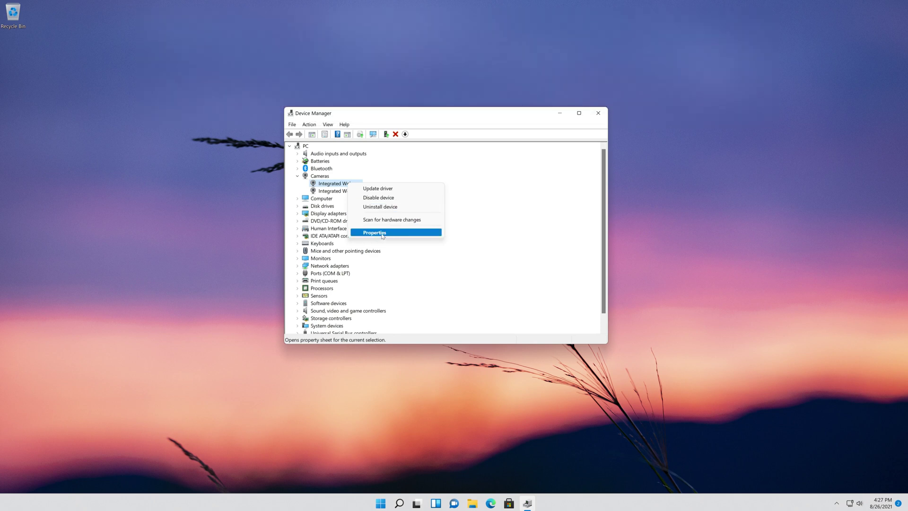
pyautogui.click(383, 235)
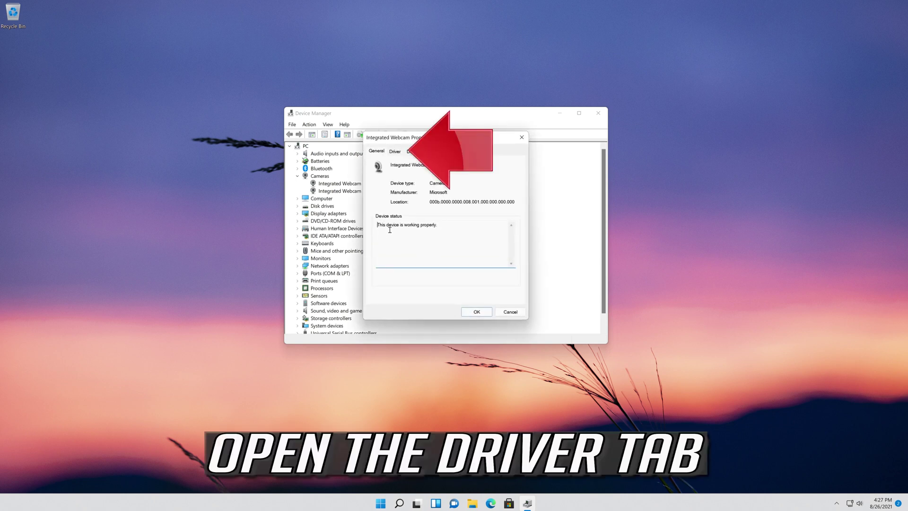
pyautogui.click(402, 152)
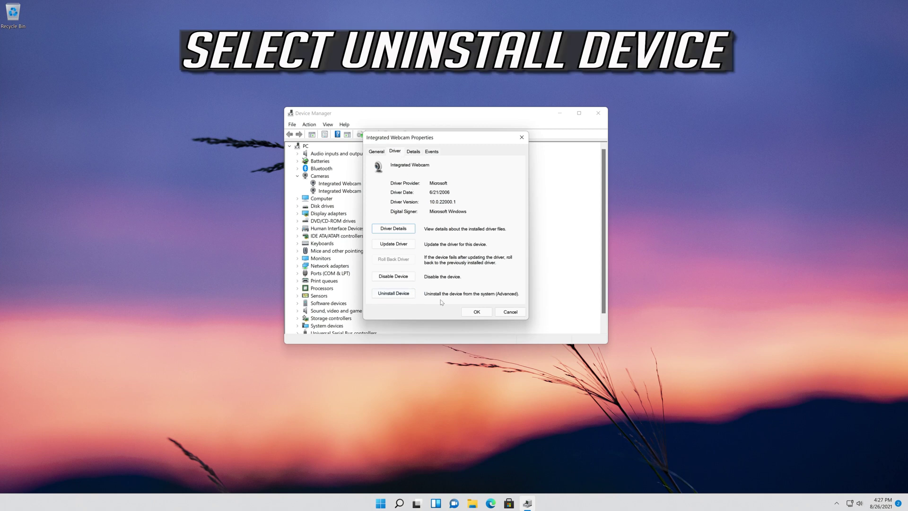
# Uninstall the Integrated Webcam device, confirm the removal, and close Device Manager
pyautogui.click(395, 296)
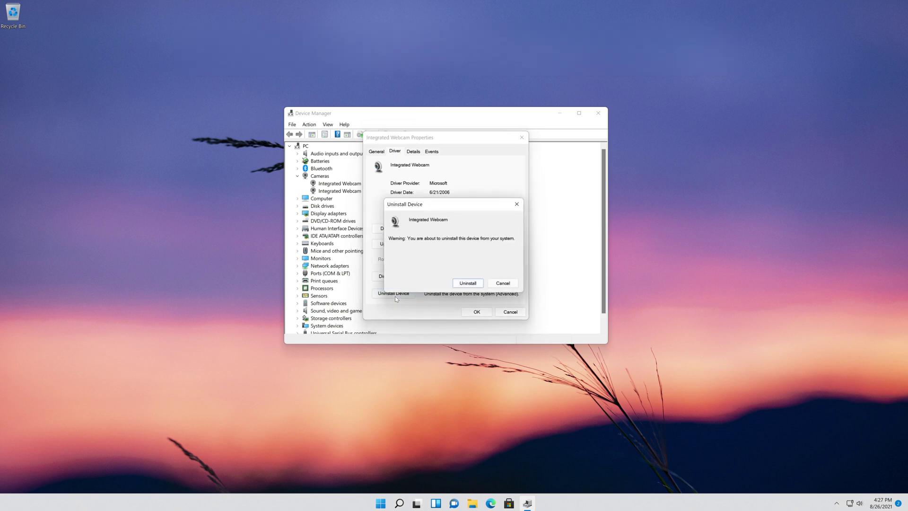
pyautogui.click(468, 283)
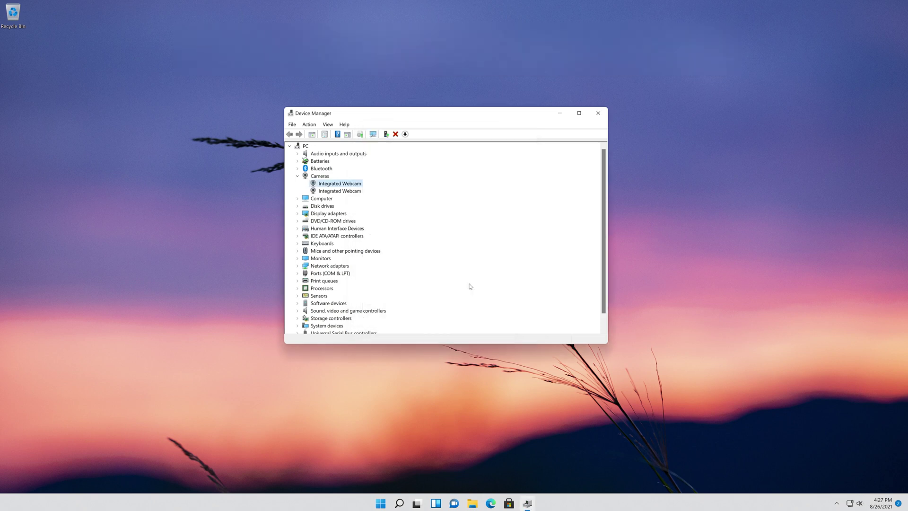
pyautogui.click(599, 114)
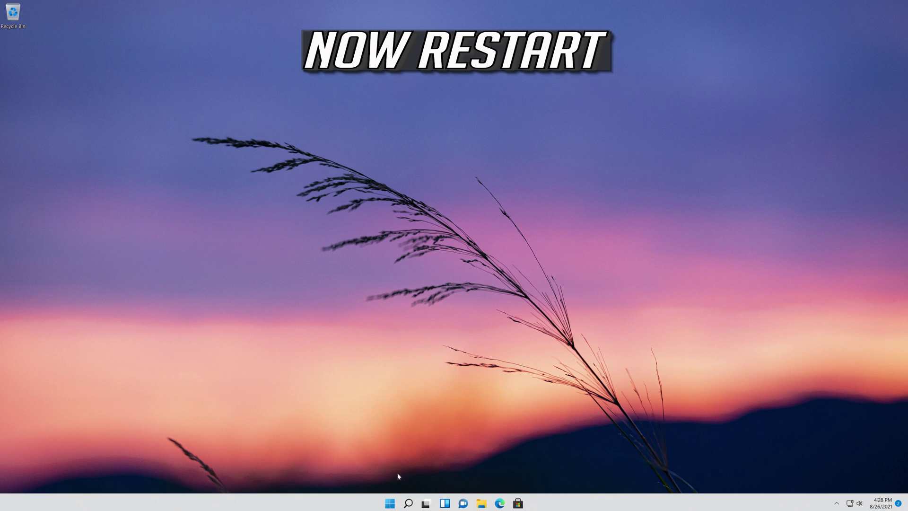
# Restart the PC from the Start menu's power button
pyautogui.click(390, 503)
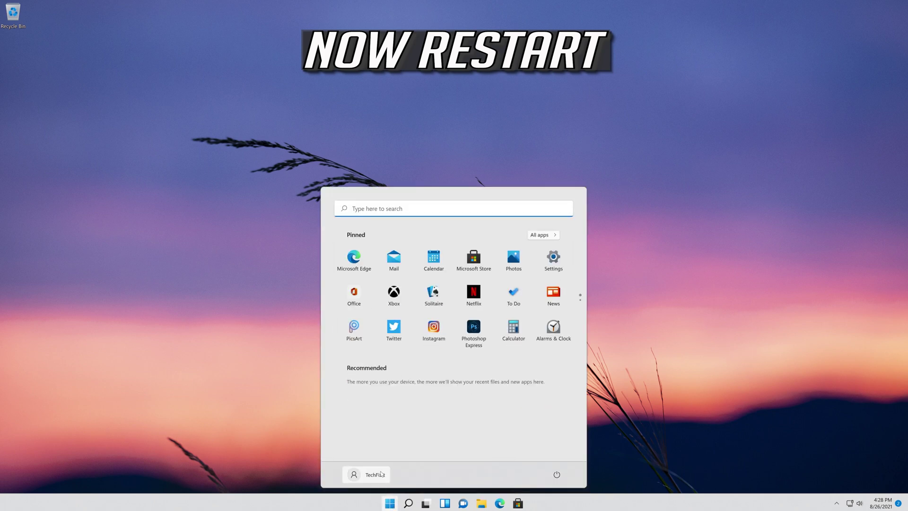
pyautogui.click(557, 474)
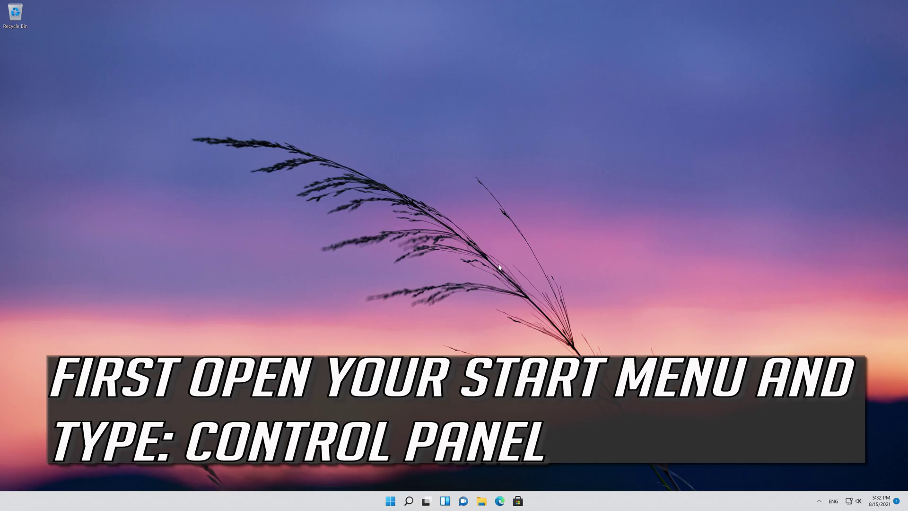
# Open Control Panel via a 'control panel' Start search and go to System and Security
pyautogui.press('super')
pyautogui.write('c')
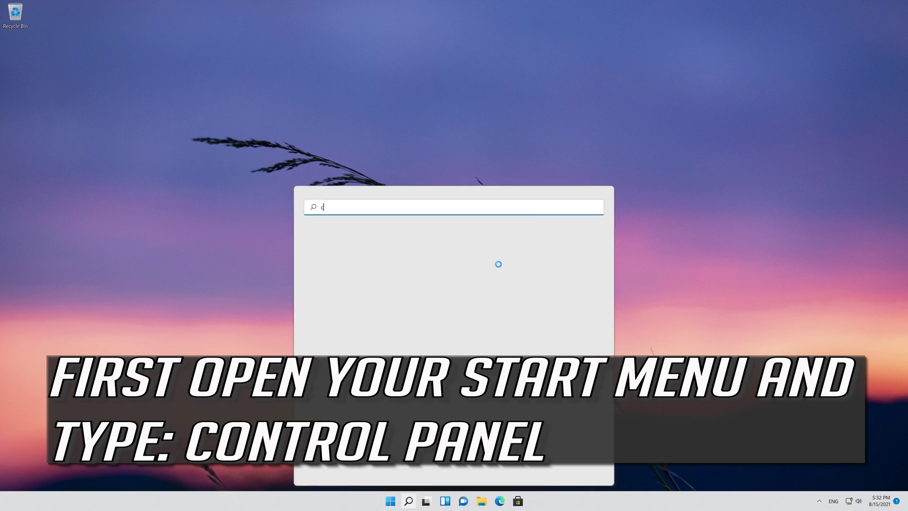
pyautogui.write('ontrol panel')
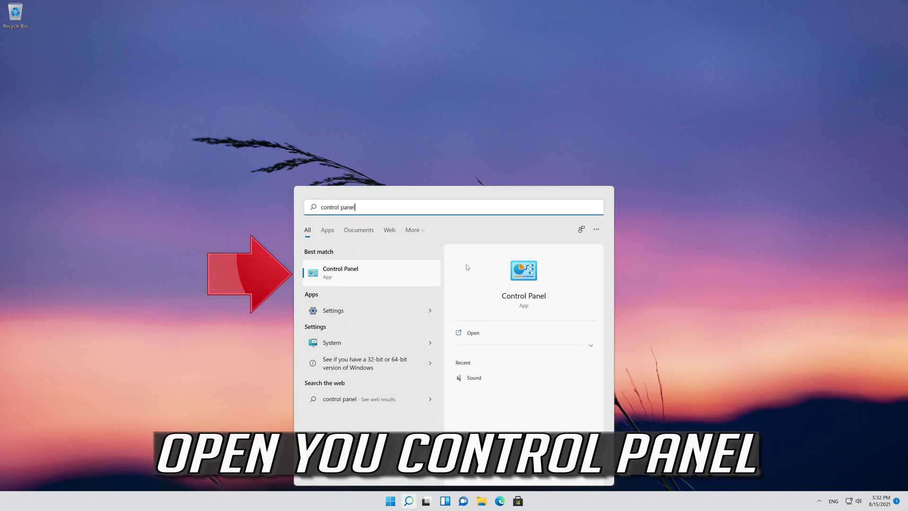
pyautogui.click(376, 279)
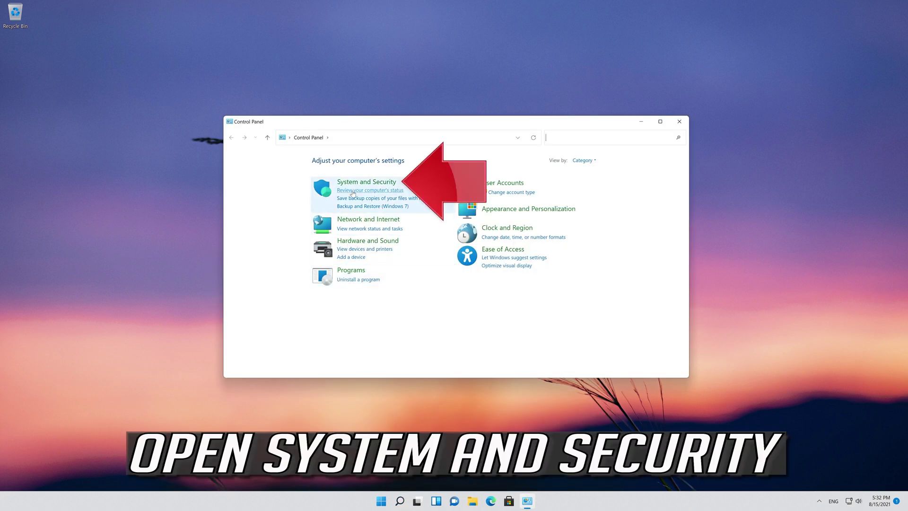
pyautogui.click(376, 183)
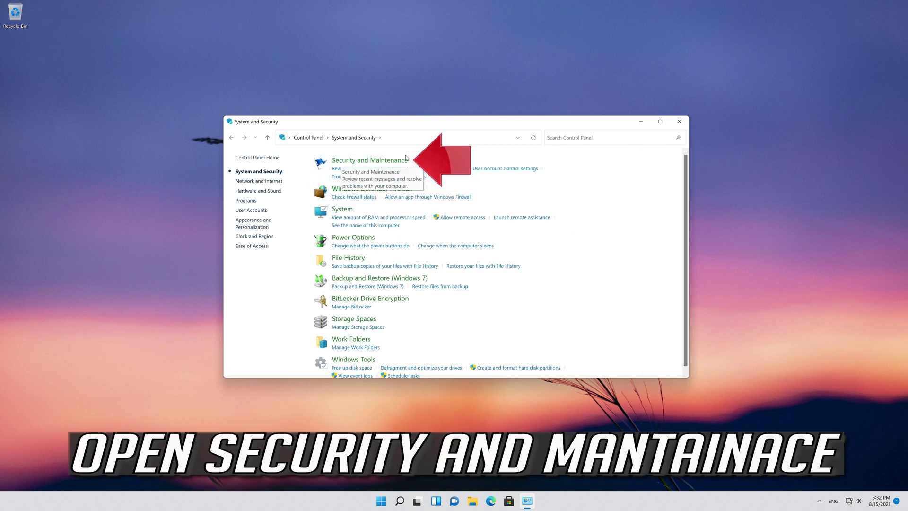
# Go through Security and Maintenance to Recovery and open System Restore
pyautogui.click(374, 162)
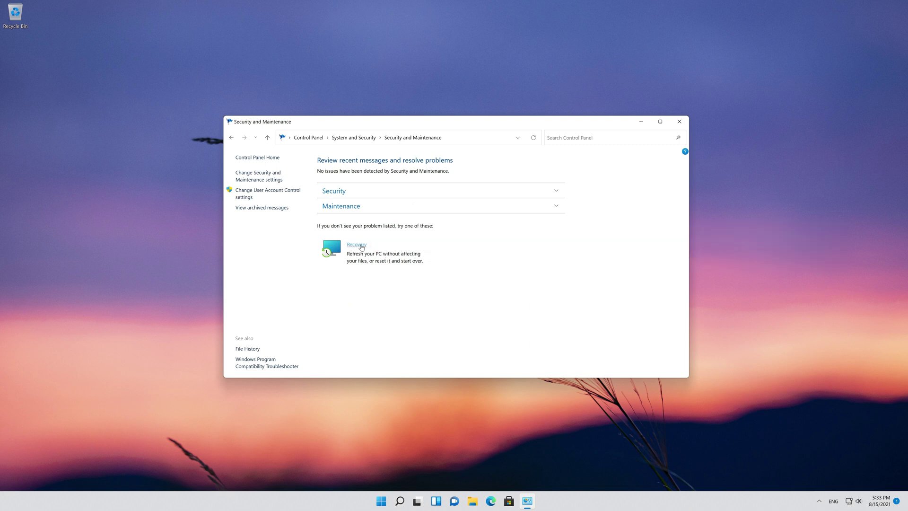
pyautogui.click(358, 245)
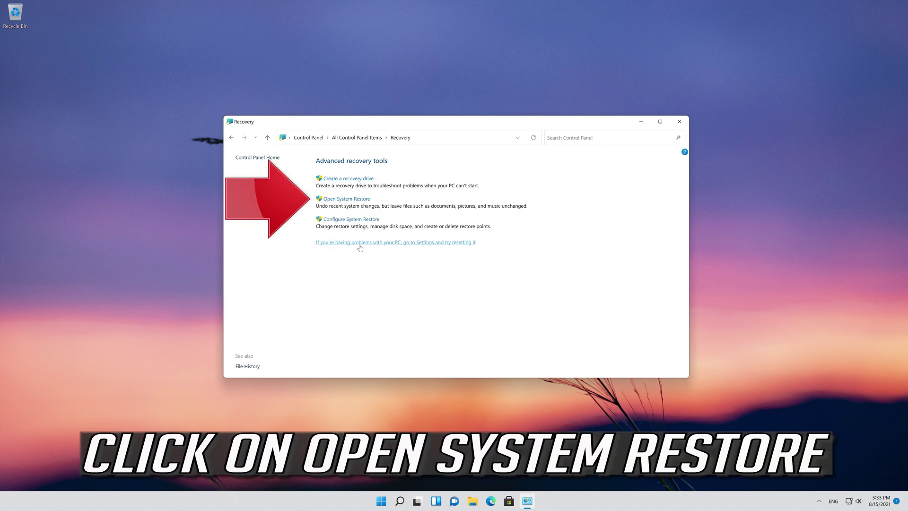
pyautogui.click(350, 199)
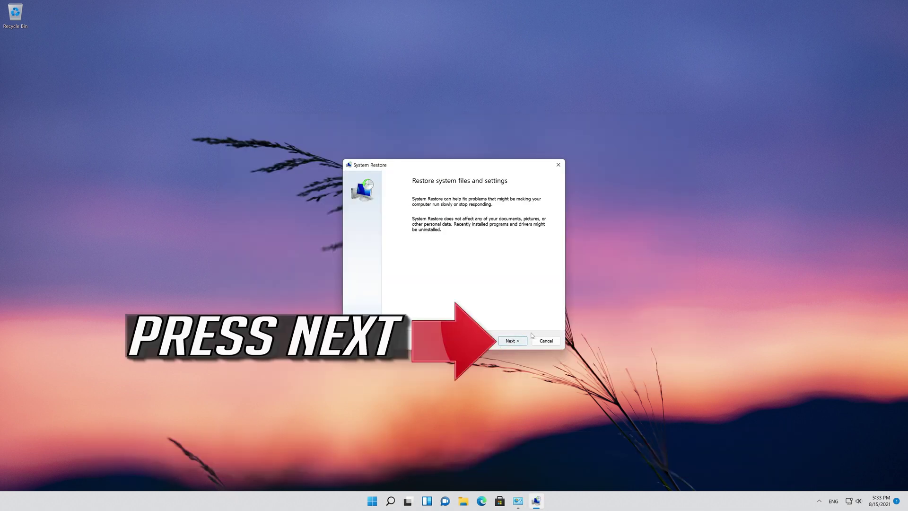
# Restore the PC to the 8/15/2021 5:28:20 PM restore point and confirm the warning
pyautogui.click(512, 341)
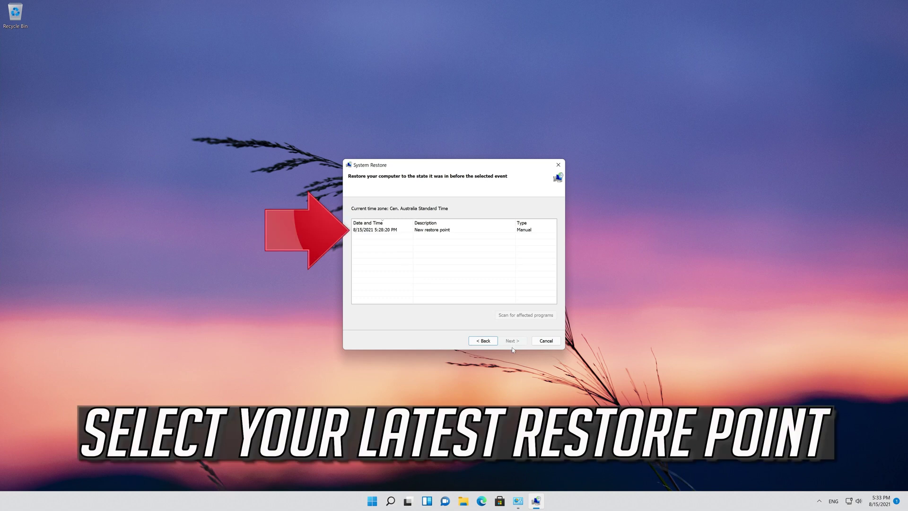
pyautogui.click(452, 232)
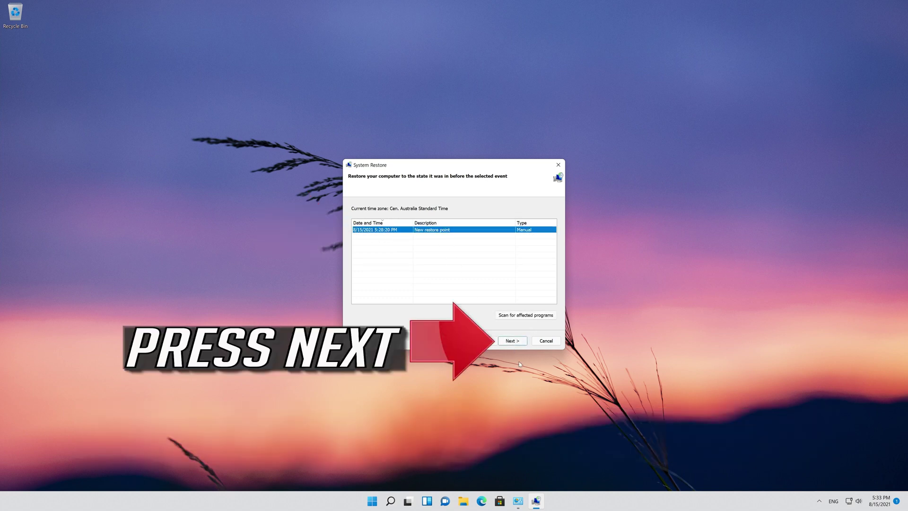
pyautogui.click(517, 344)
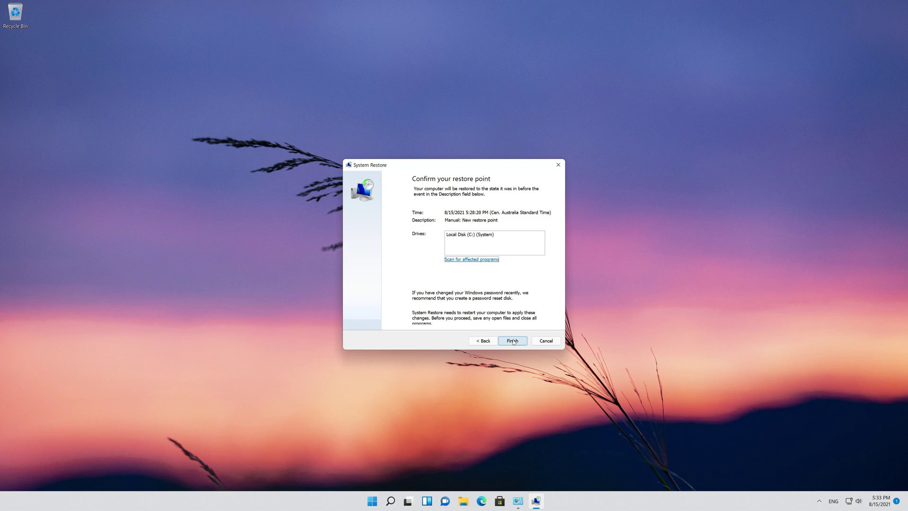
pyautogui.click(512, 341)
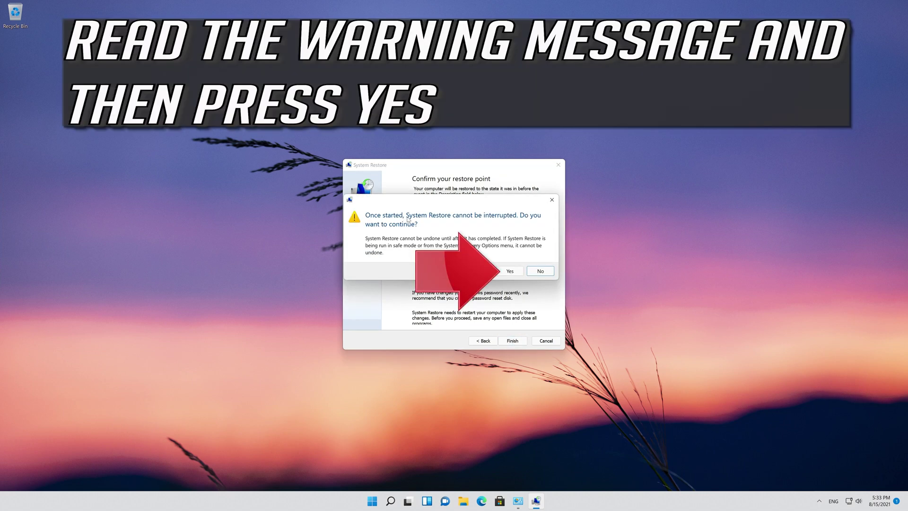
pyautogui.click(509, 271)
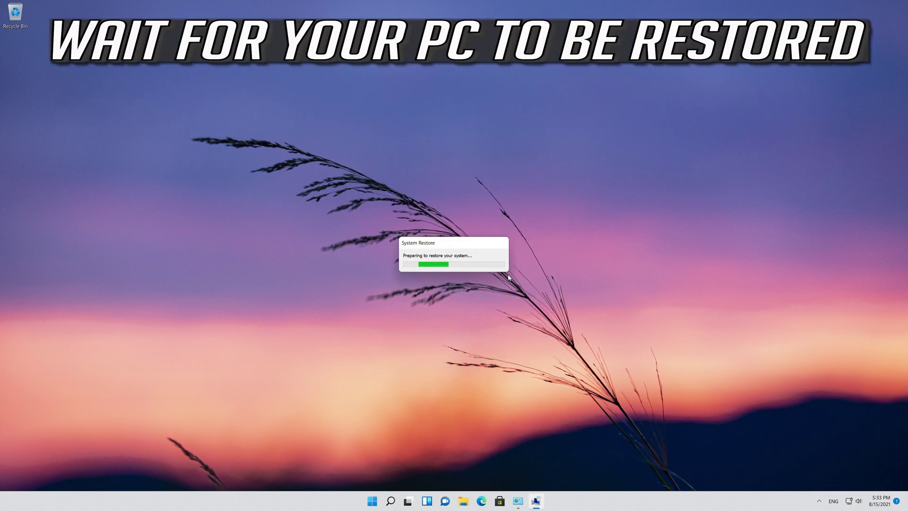